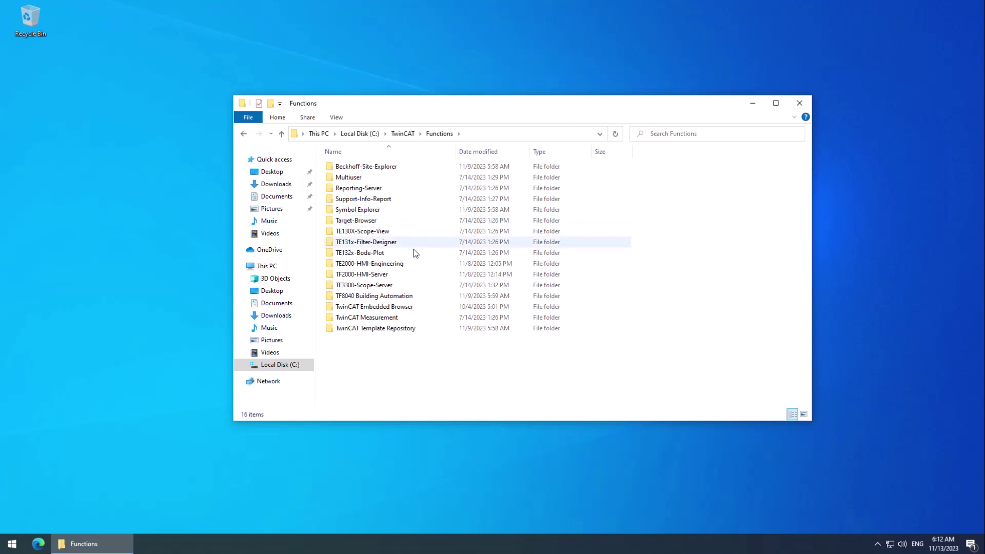
Run InstallProjectTemplates.bat from the HMI\ProjectTemplates folder of TF8040 Building Automation
{"action": "double_click", "coordinate": [416, 296]}
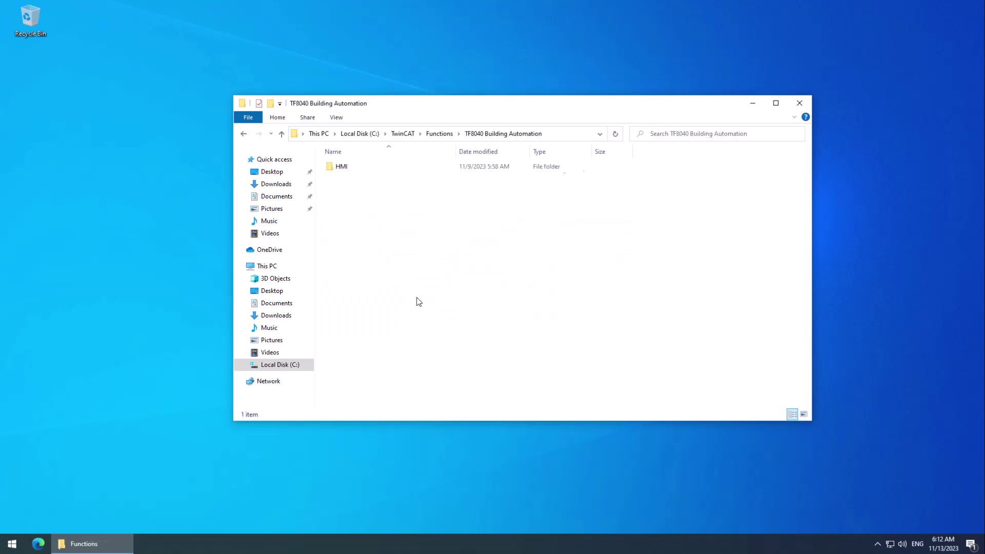
{"action": "double_click", "coordinate": [380, 168]}
{"action": "double_click", "coordinate": [410, 180]}
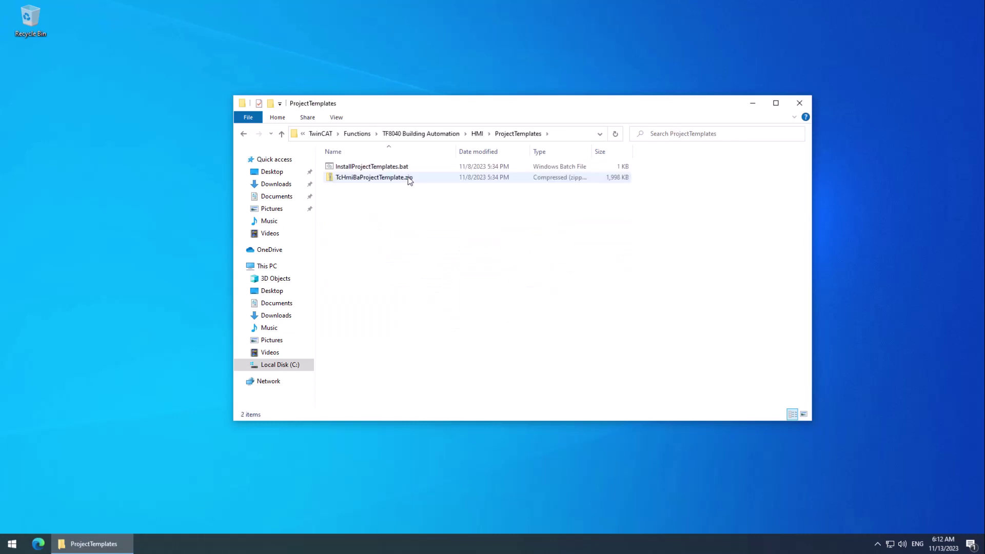
{"action": "double_click", "coordinate": [420, 169]}
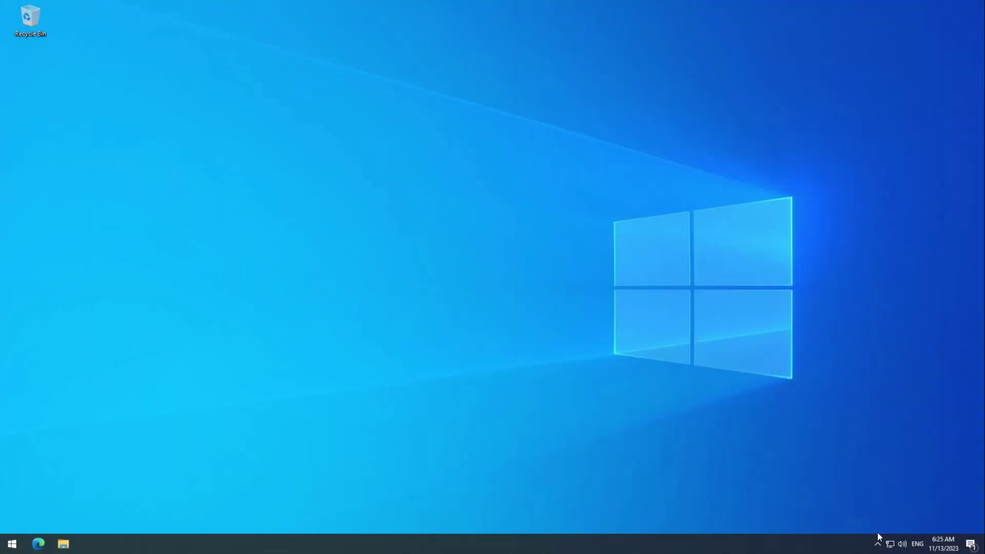
Start TcXaeShell and create the project TcHmiBaProject1 in C:\Tutorials from the TcHmiBaProject template
{"action": "left_click", "coordinate": [877, 543]}
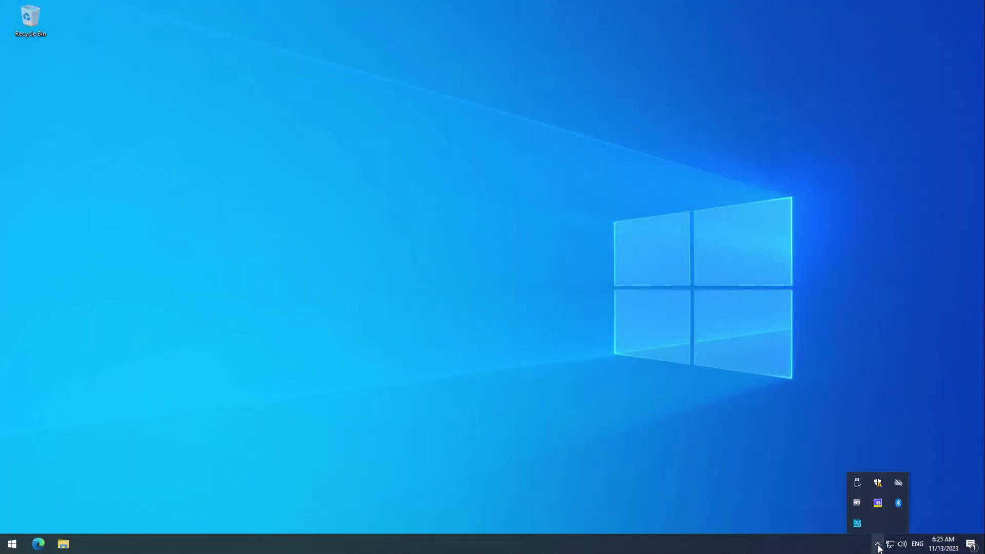
{"action": "right_click", "coordinate": [878, 501]}
{"action": "left_click", "coordinate": [897, 442]}
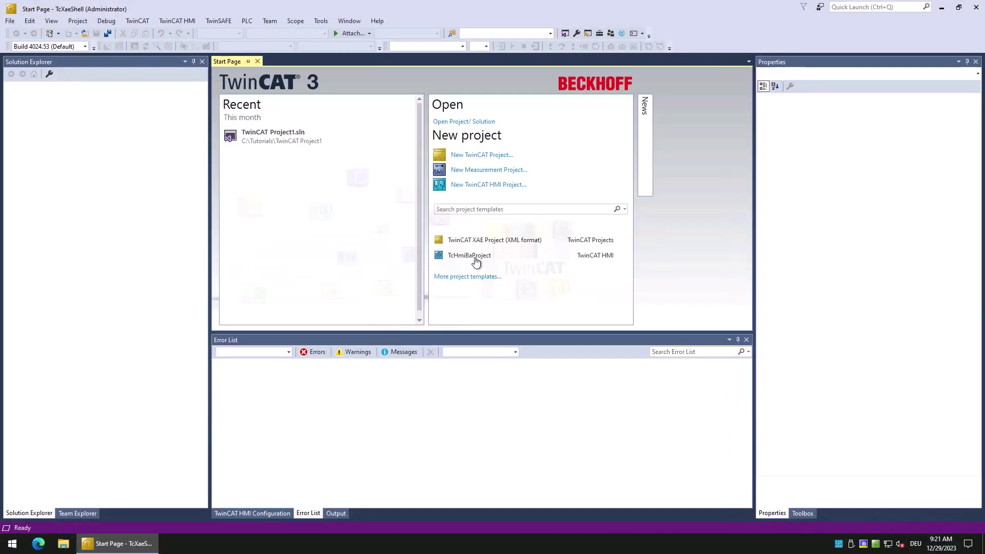
{"action": "left_click", "coordinate": [474, 259]}
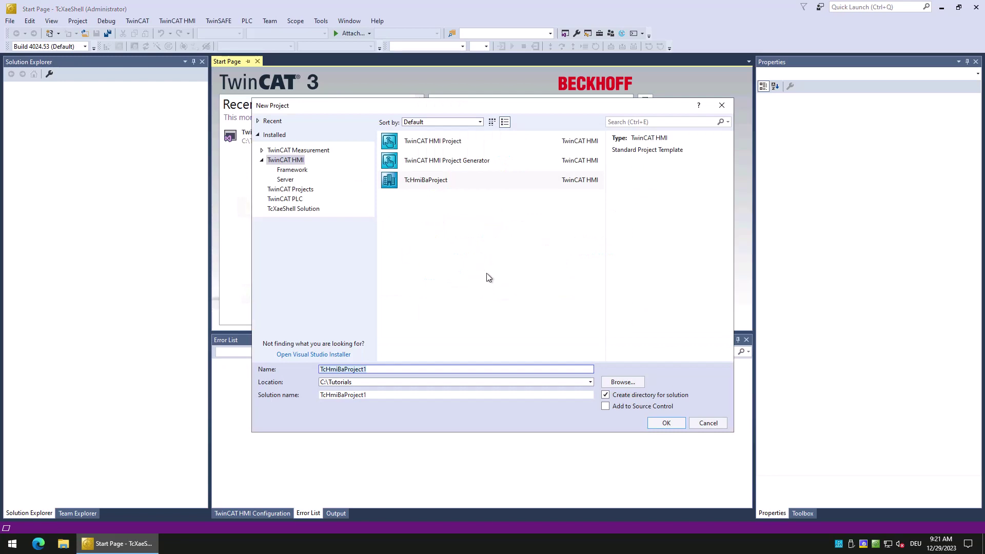
{"action": "left_click", "coordinate": [654, 419]}
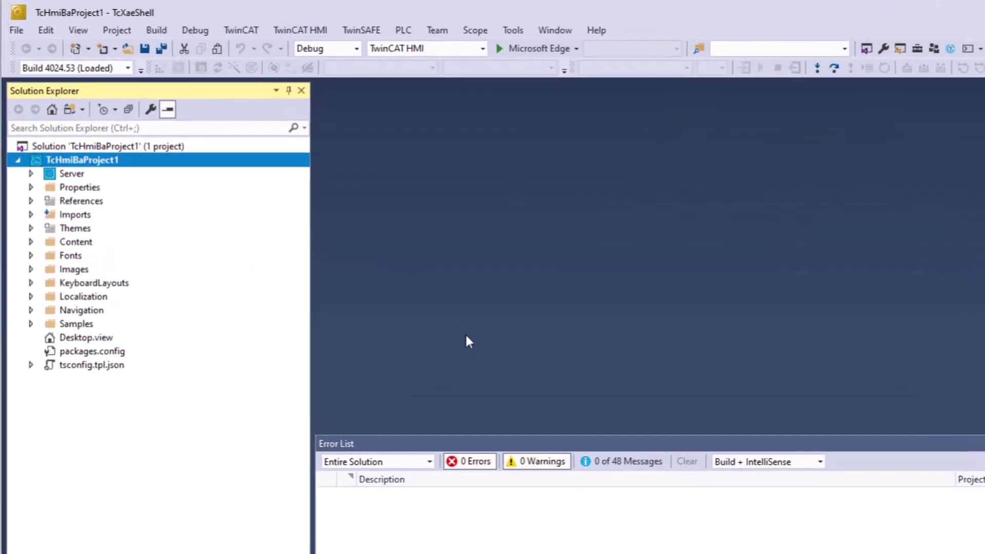
Examine the new project's structure, including the referenced packages and the content pages
{"action": "left_click", "coordinate": [66, 174]}
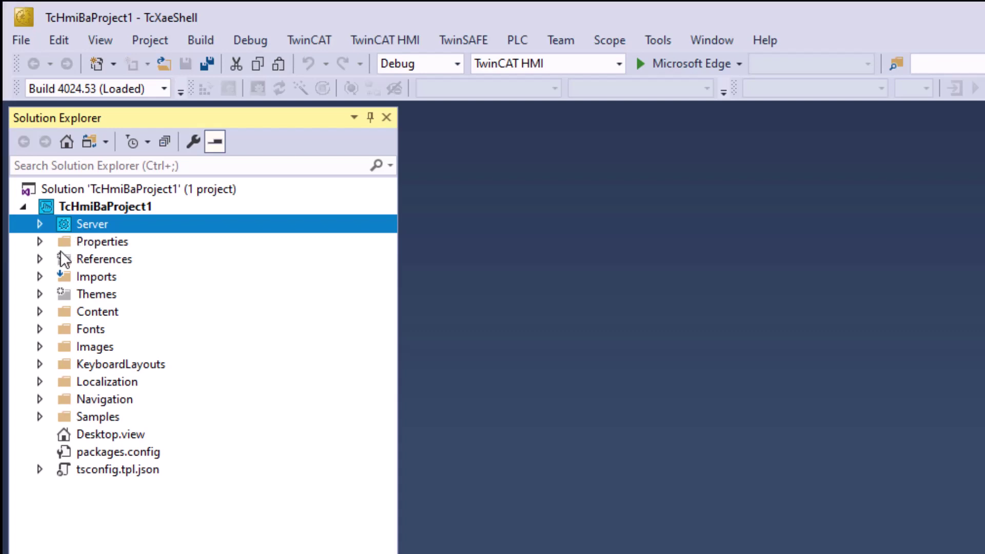
{"action": "left_click", "coordinate": [40, 259]}
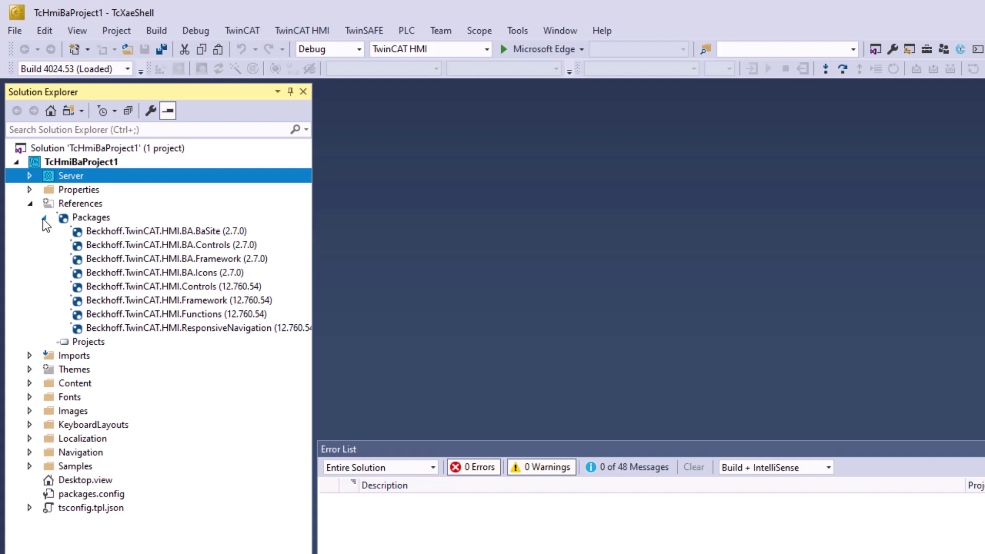
{"action": "left_click", "coordinate": [82, 479]}
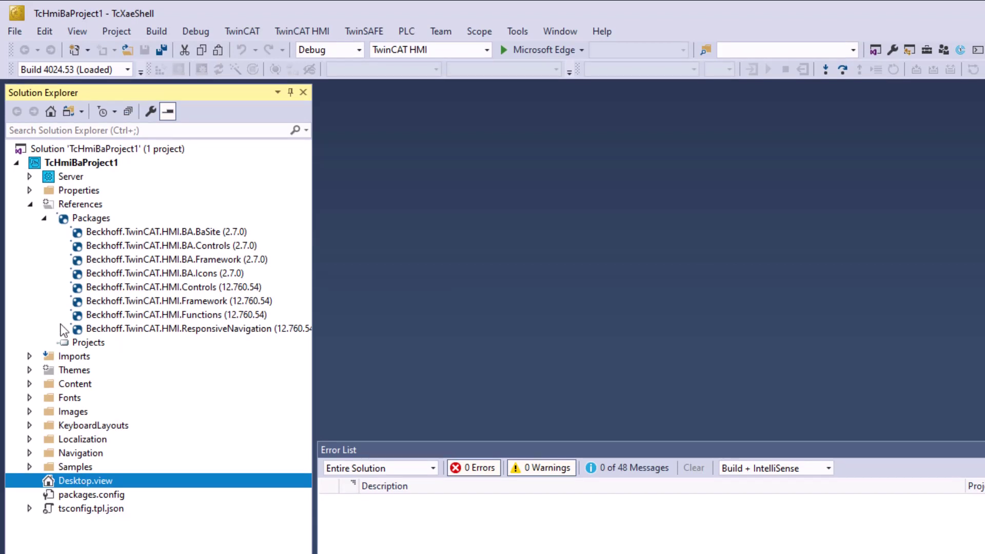
{"action": "left_click", "coordinate": [31, 204]}
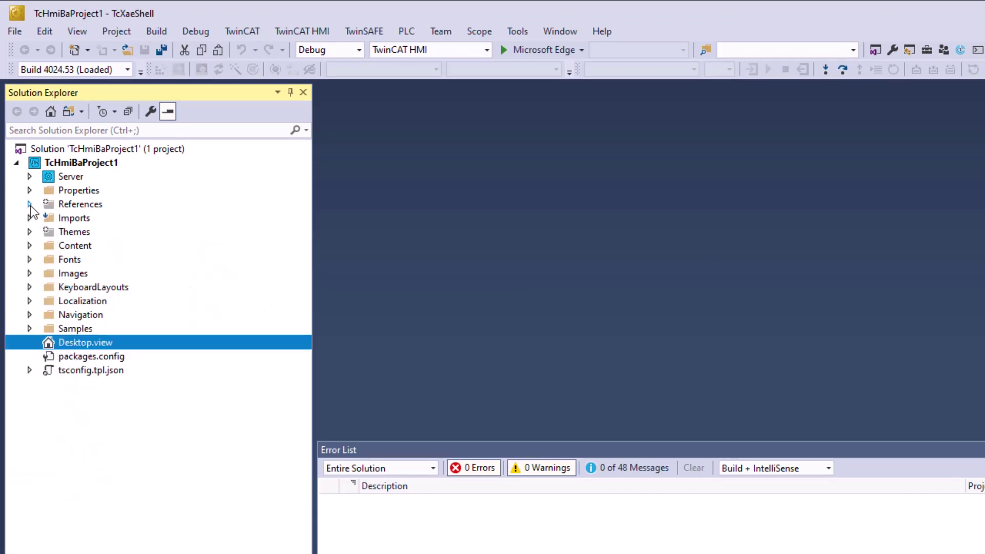
{"action": "left_click", "coordinate": [30, 245]}
{"action": "left_click", "coordinate": [44, 260]}
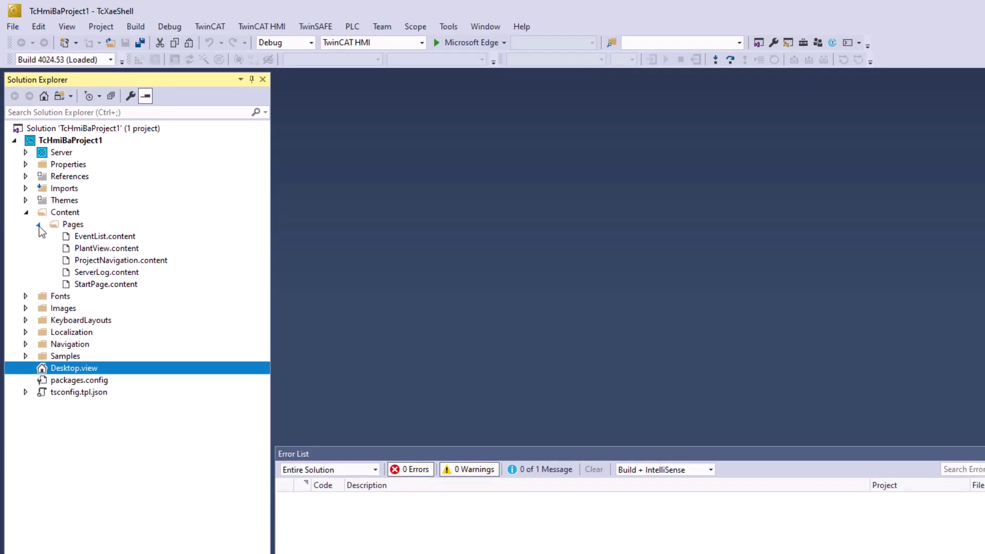
Enable the BaSite extension of the project's HMI server
{"action": "left_click", "coordinate": [26, 152]}
{"action": "right_click", "coordinate": [71, 177]}
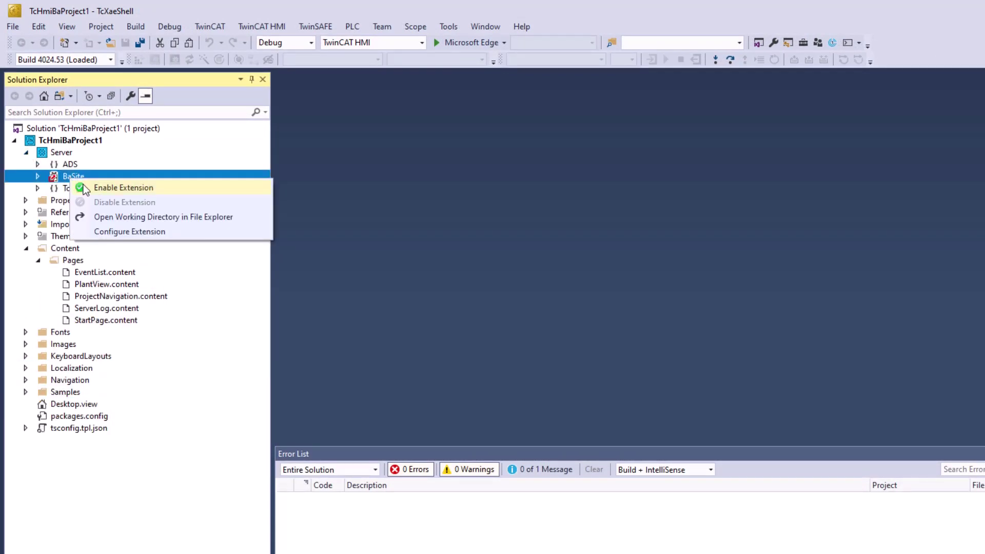
{"action": "left_click", "coordinate": [97, 188]}
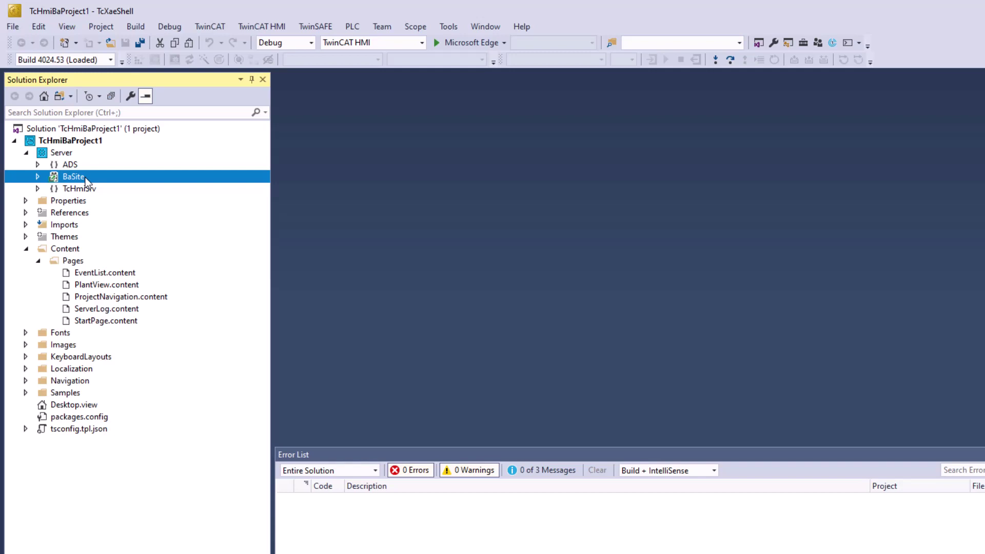
In the BaSite extension configuration, set Enabled to true for the IFP01 runtime and accept the change
{"action": "right_click", "coordinate": [85, 177]}
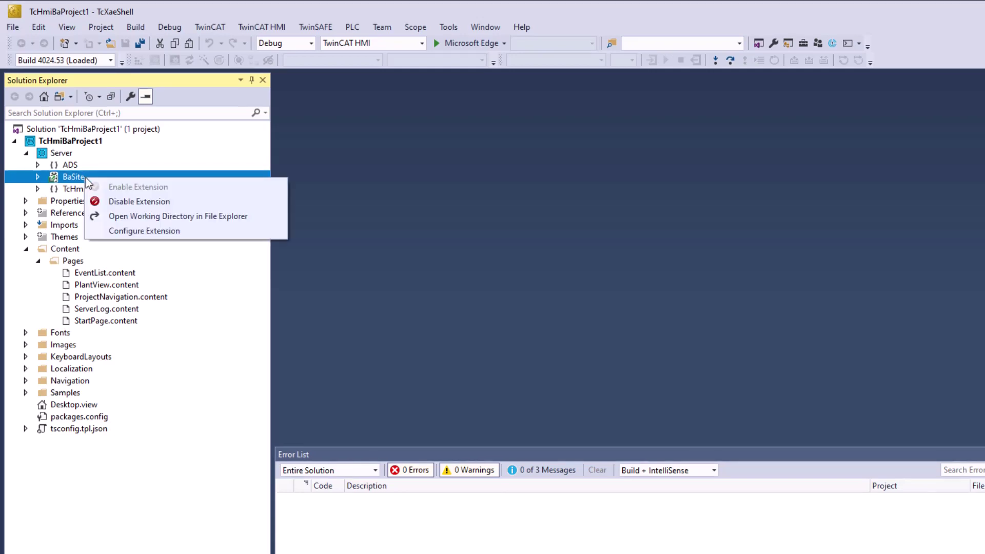
{"action": "left_click", "coordinate": [137, 230]}
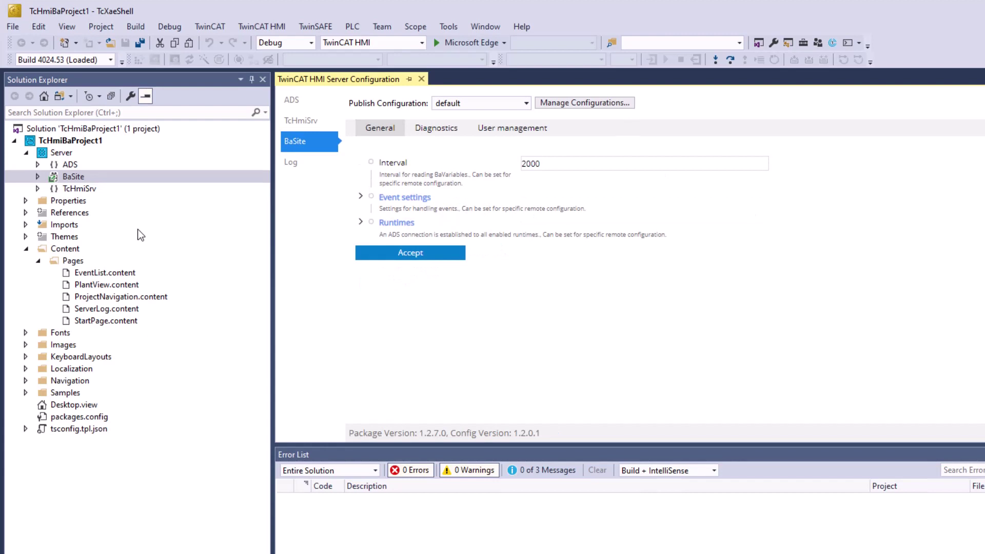
{"action": "left_click", "coordinate": [397, 224]}
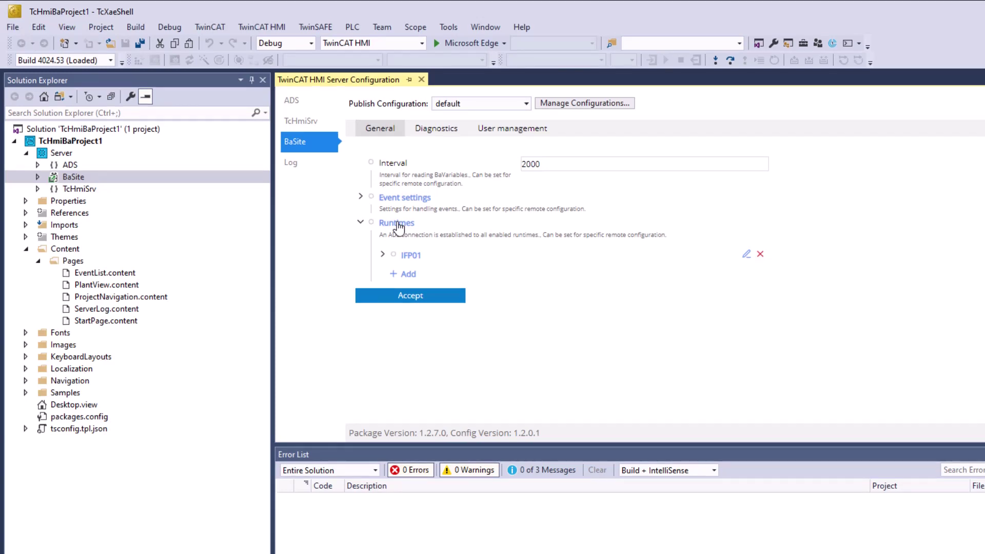
{"action": "left_click", "coordinate": [418, 256]}
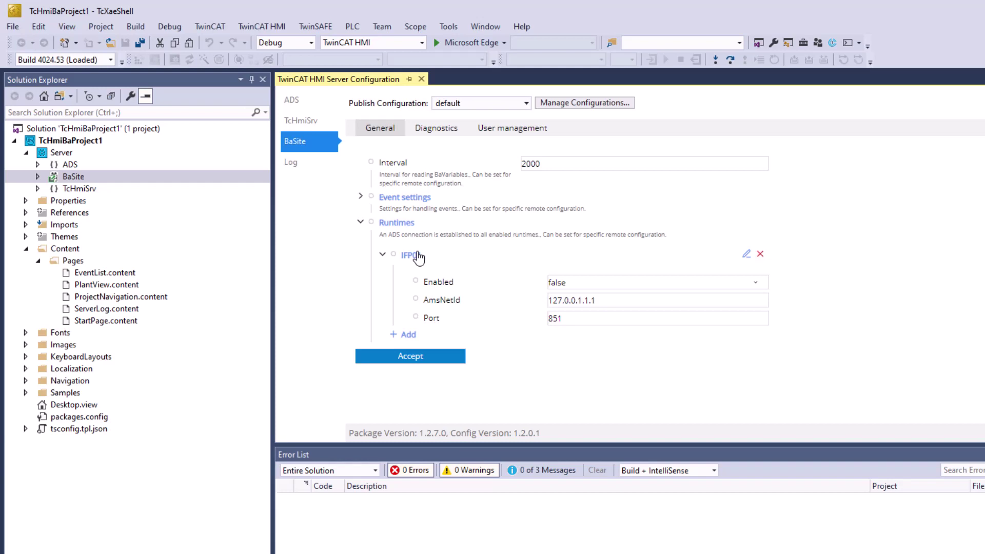
{"action": "left_click", "coordinate": [575, 284]}
{"action": "left_click", "coordinate": [576, 298]}
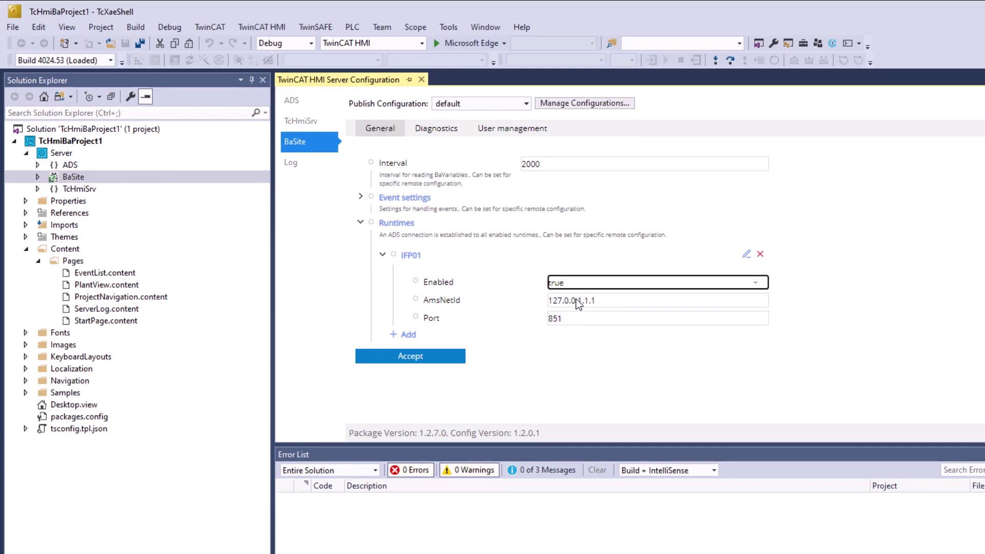
{"action": "left_click", "coordinate": [448, 357]}
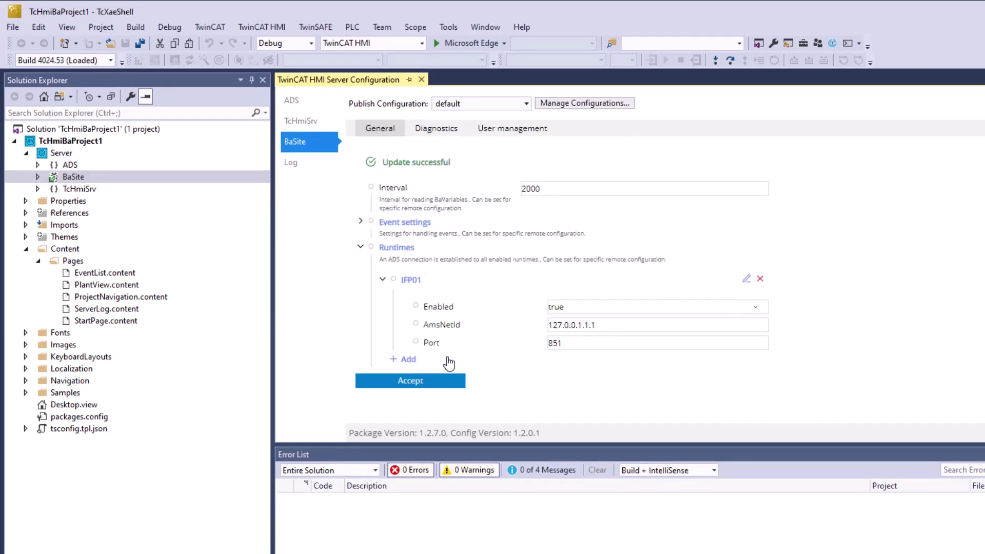
Inspect the BaSite diagnostics for the IFP01 device, including its address and connection state
{"action": "left_click", "coordinate": [432, 130]}
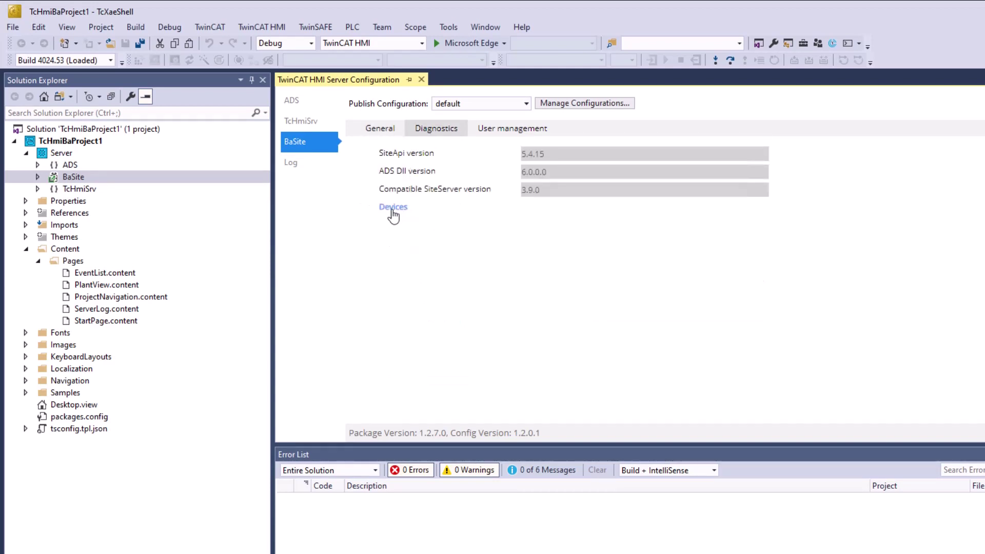
{"action": "left_click", "coordinate": [392, 207]}
{"action": "left_click", "coordinate": [408, 230]}
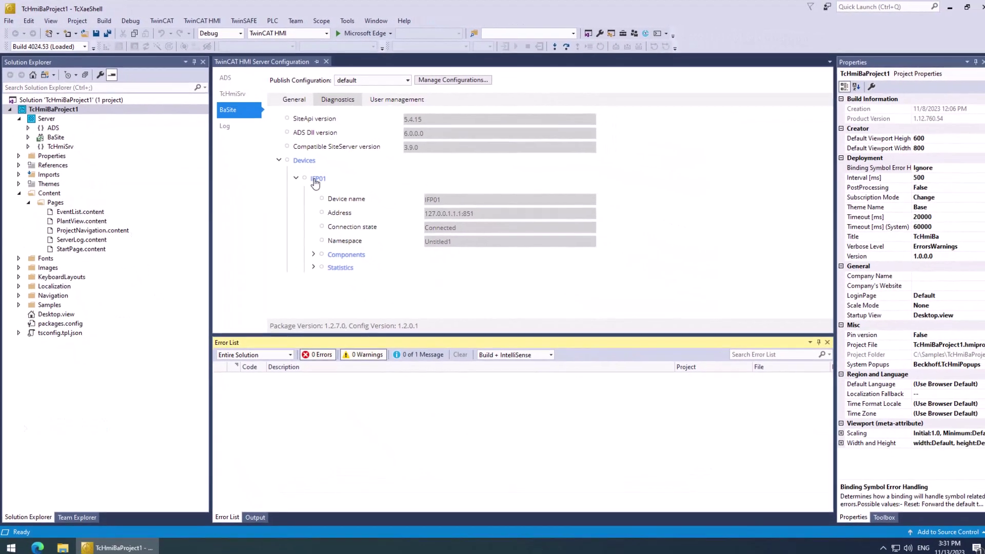
Open the TwinCAT HMI Configuration window and check the IFP01 symbol among all server symbols and the mapped symbols
{"action": "left_click", "coordinate": [207, 21]}
{"action": "mouse_move", "coordinate": [341, 89]}
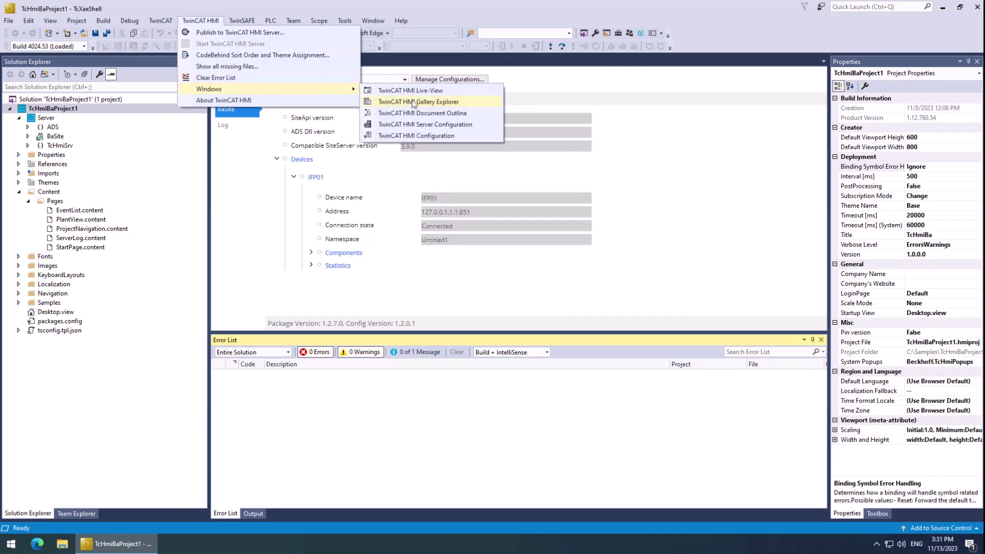
{"action": "left_click", "coordinate": [437, 137]}
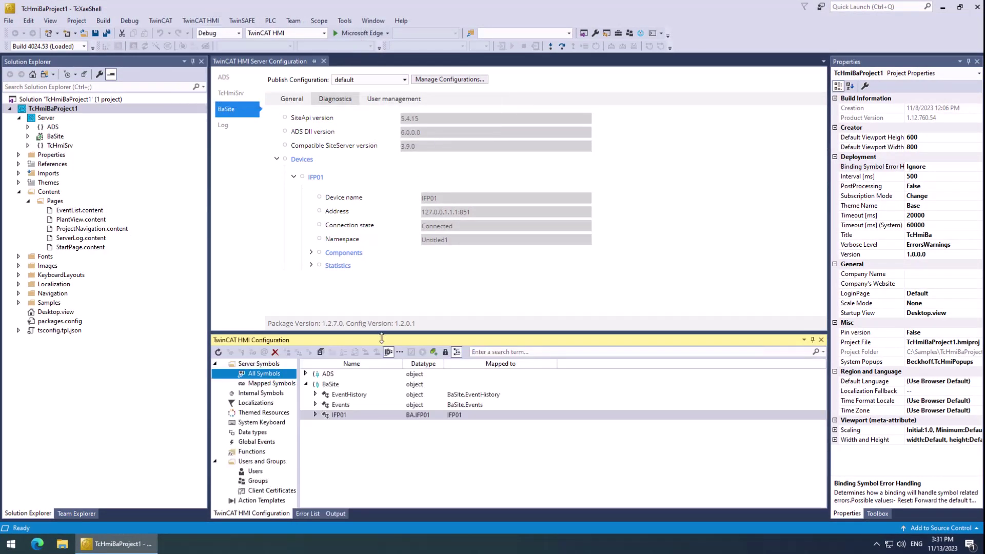
{"action": "left_click", "coordinate": [363, 417]}
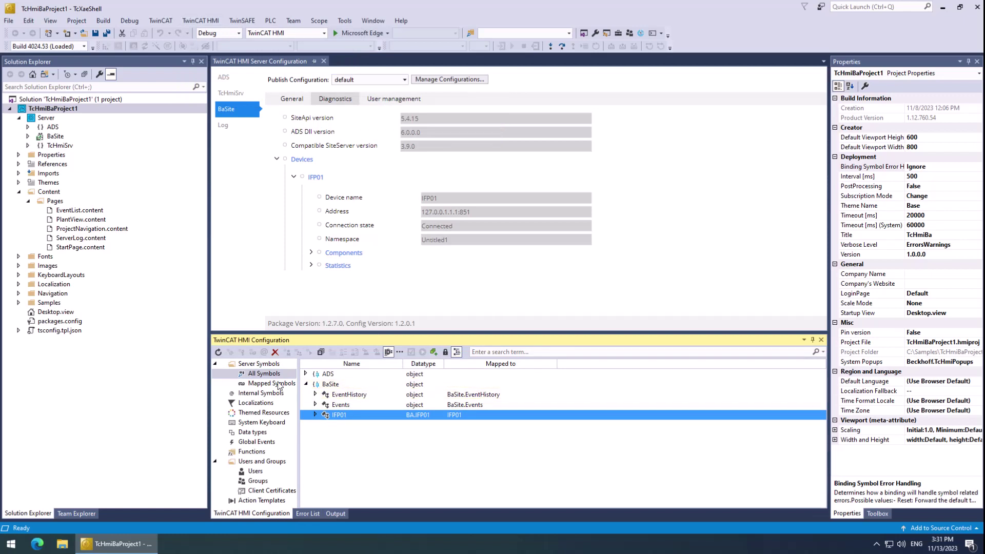
{"action": "left_click", "coordinate": [277, 383]}
{"action": "left_click", "coordinate": [361, 405]}
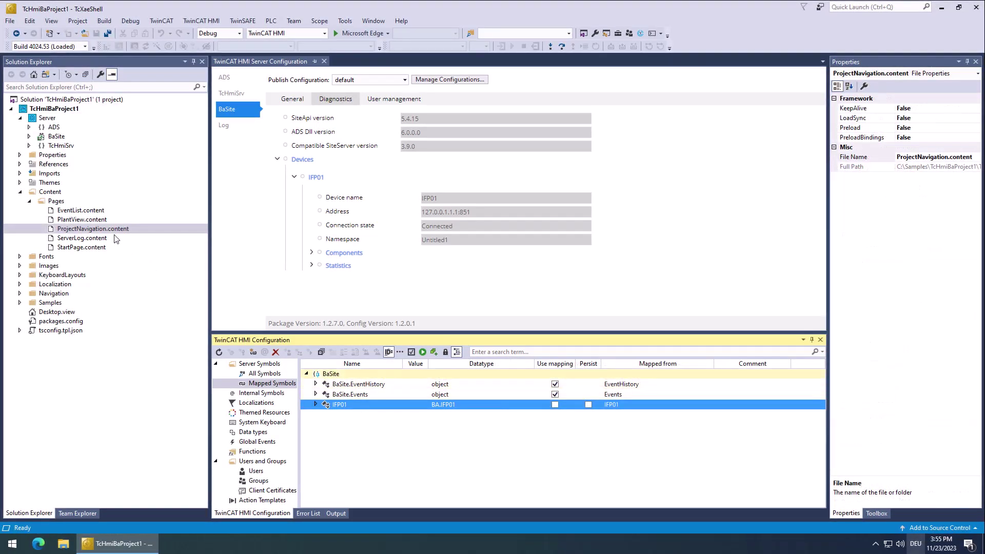
In ProjectNavigation.content, bind the BaObject property of the GlobalTextualNavigation control to the mapped symbol Top of IFP01
{"action": "double_click", "coordinate": [104, 231]}
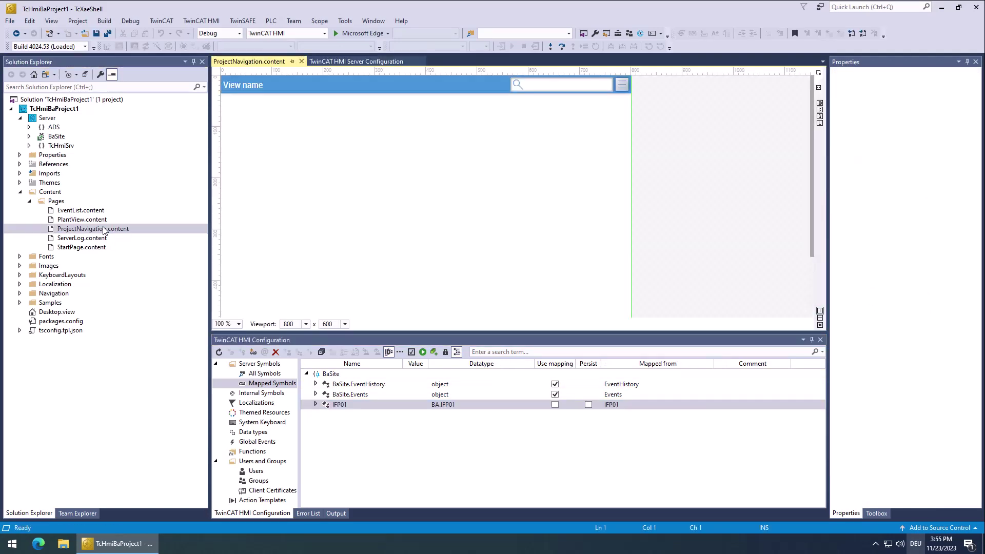
{"action": "left_click", "coordinate": [401, 192]}
{"action": "left_click", "coordinate": [973, 189]}
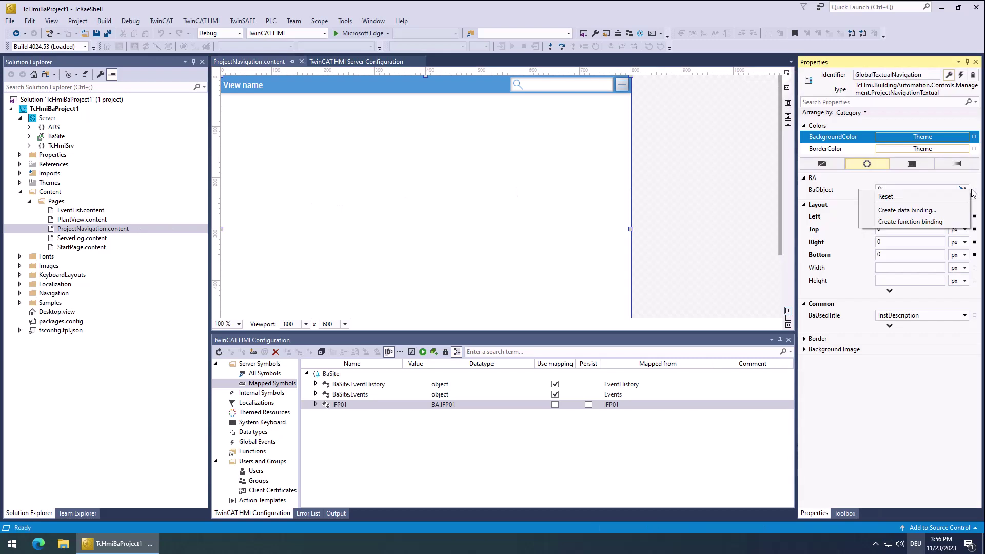
{"action": "left_click", "coordinate": [908, 211]}
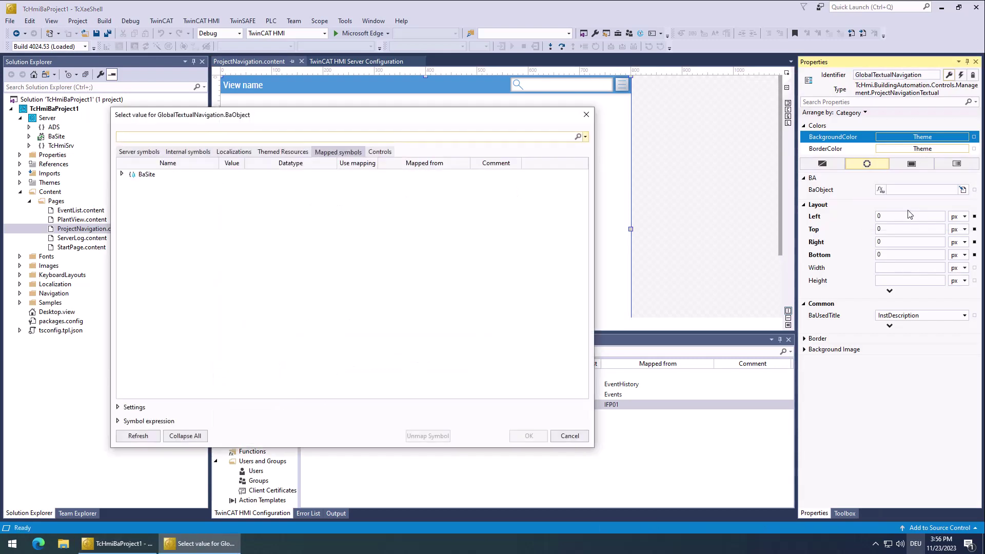
{"action": "left_click", "coordinate": [122, 175]}
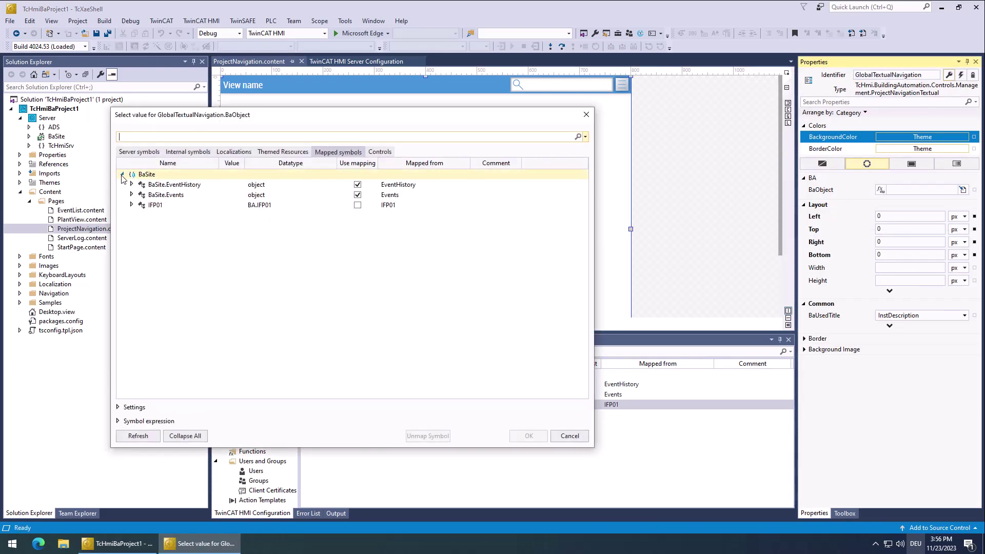
{"action": "left_click", "coordinate": [132, 205]}
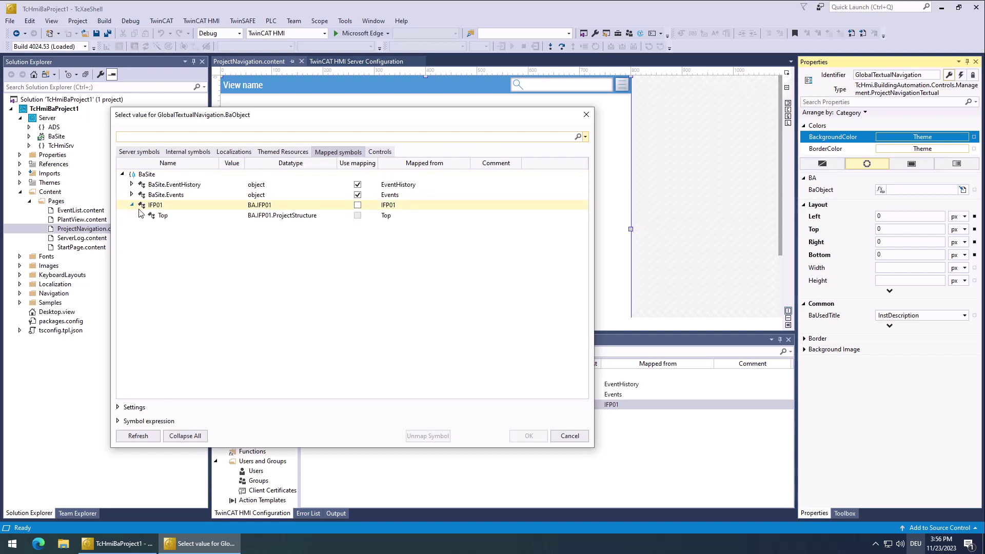
{"action": "left_click", "coordinate": [157, 216]}
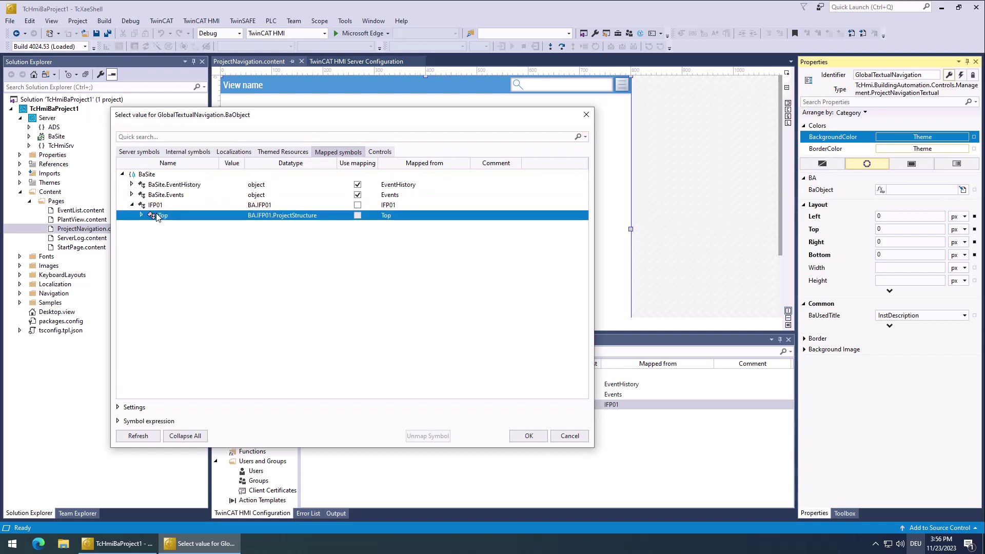
{"action": "left_click", "coordinate": [529, 436]}
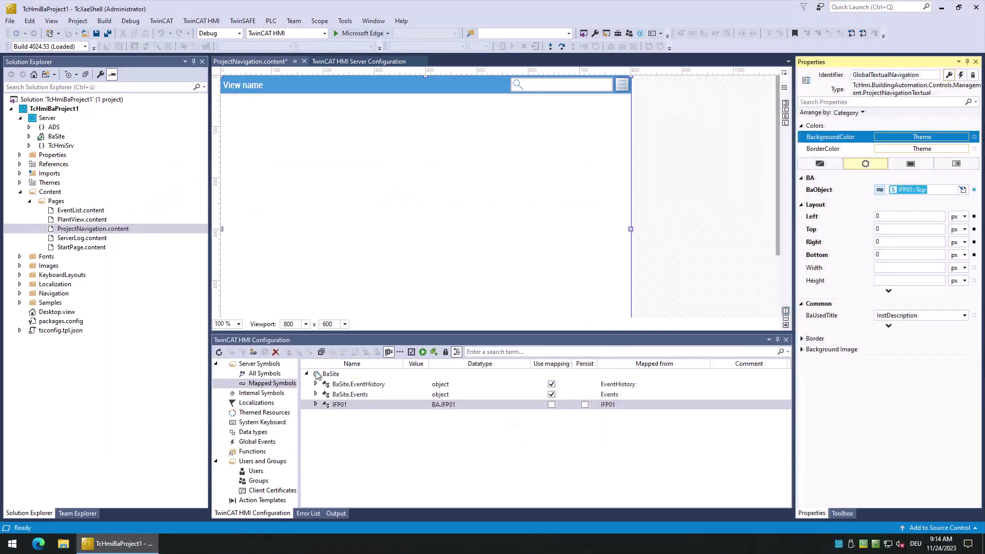
Show Desktop.view in the TwinCAT HMI Live-View
{"action": "right_click", "coordinate": [57, 312]}
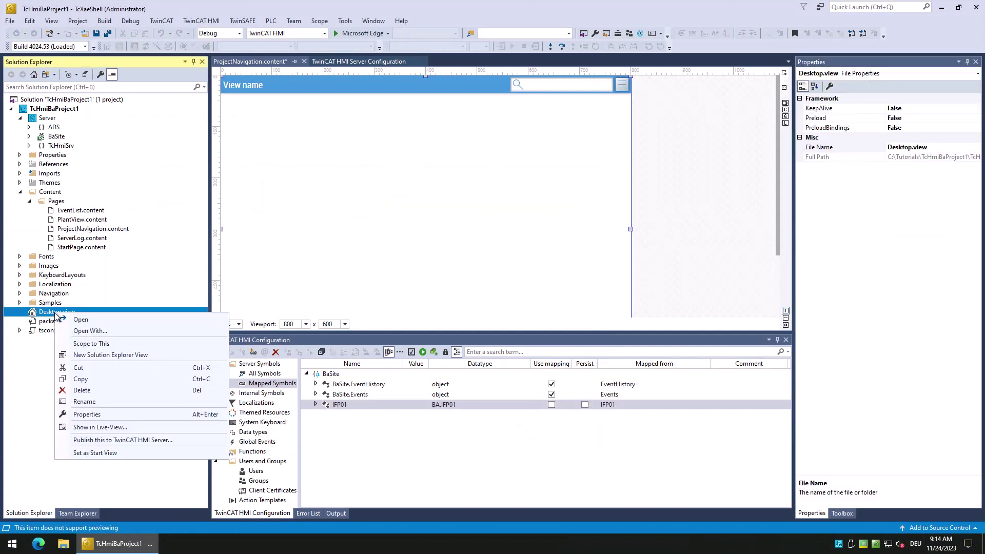
{"action": "left_click", "coordinate": [109, 427]}
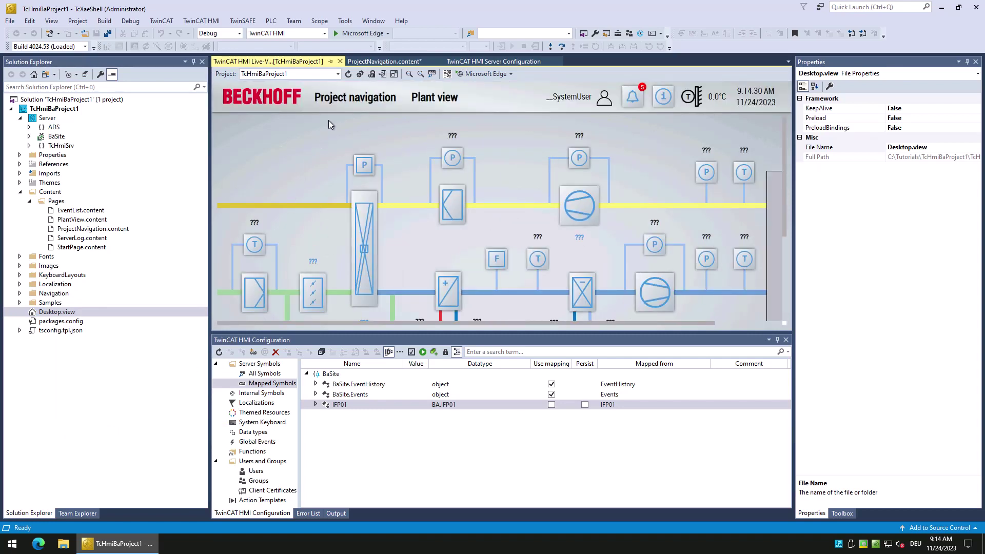
In the live preview's project navigation, expand Building B and Floor 01 and view the Heating object's parameters
{"action": "left_click", "coordinate": [347, 97]}
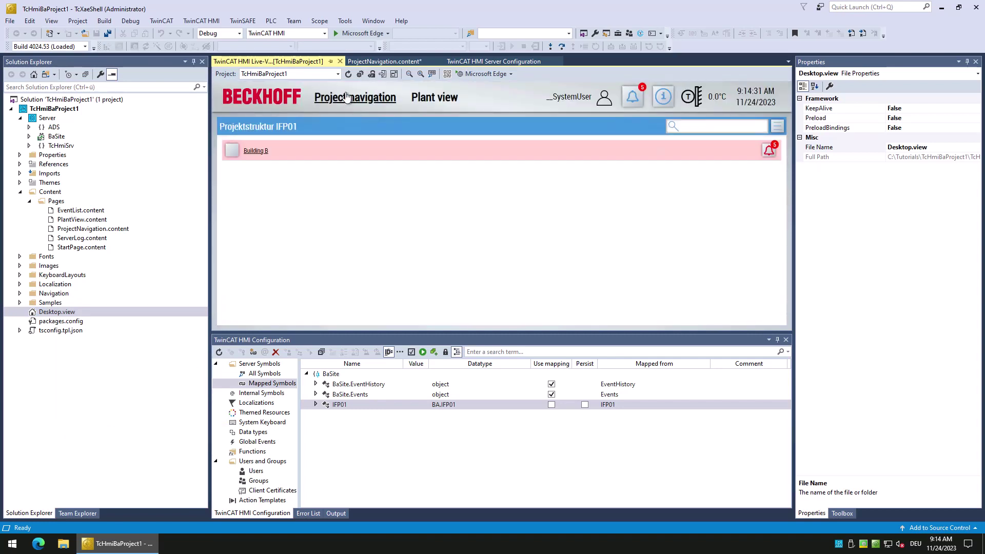
{"action": "left_click", "coordinate": [256, 154]}
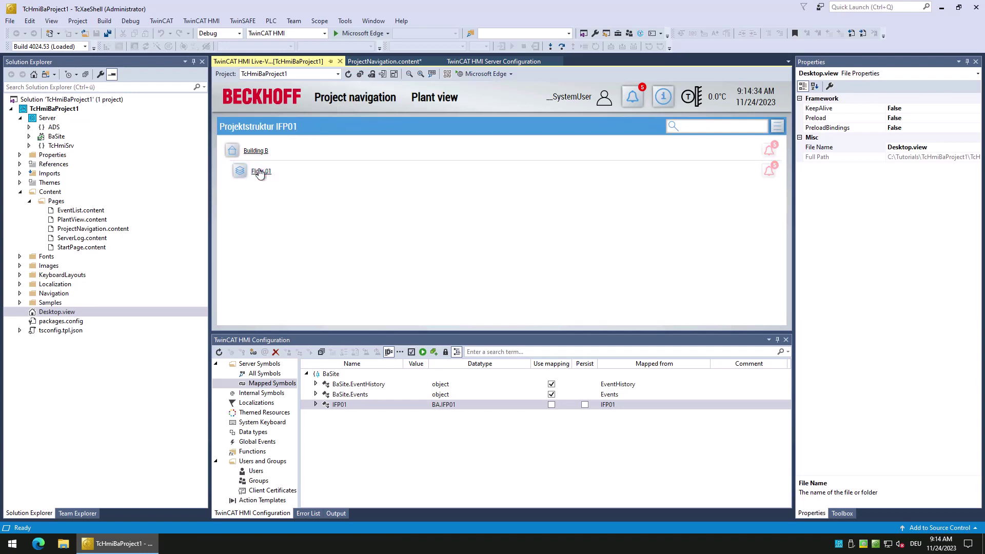
{"action": "left_click", "coordinate": [260, 172]}
{"action": "left_click", "coordinate": [247, 193]}
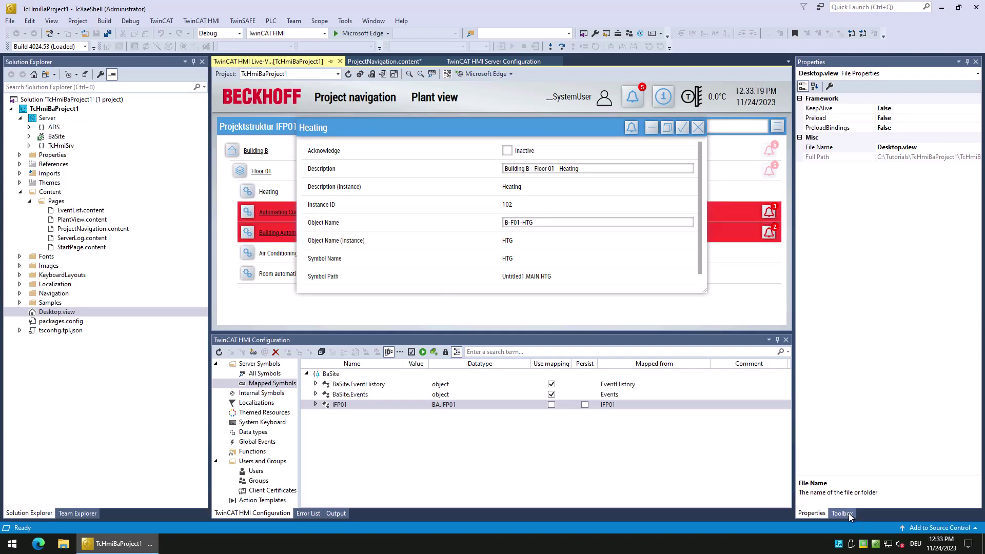
Find the UiIcon control and place it on StartPage.content above the start page text, about 209 px from the left and 83 px from the top
{"action": "left_click", "coordinate": [841, 513]}
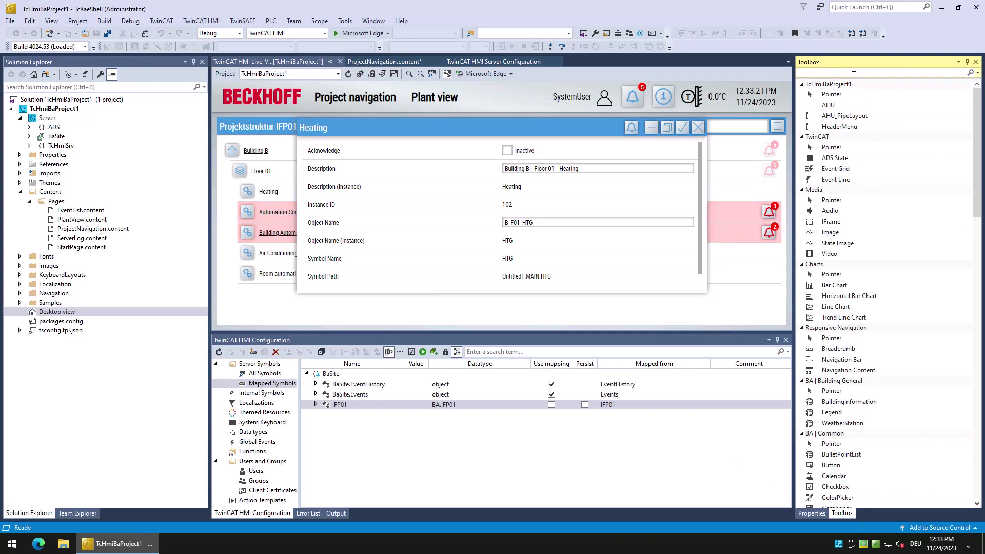
{"action": "type", "text": "ui"}
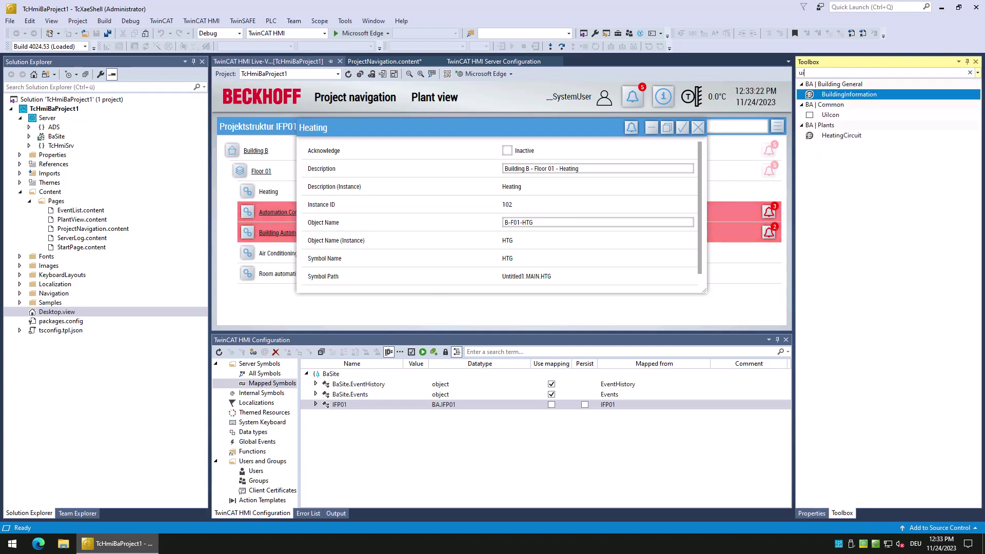
{"action": "left_click", "coordinate": [872, 115]}
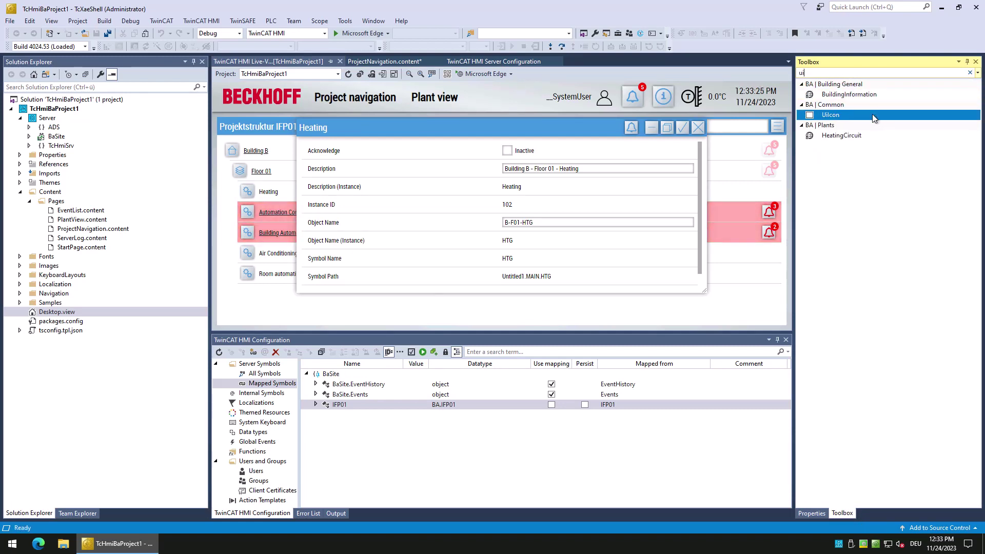
{"action": "left_click", "coordinate": [73, 248]}
{"action": "double_click", "coordinate": [73, 249]}
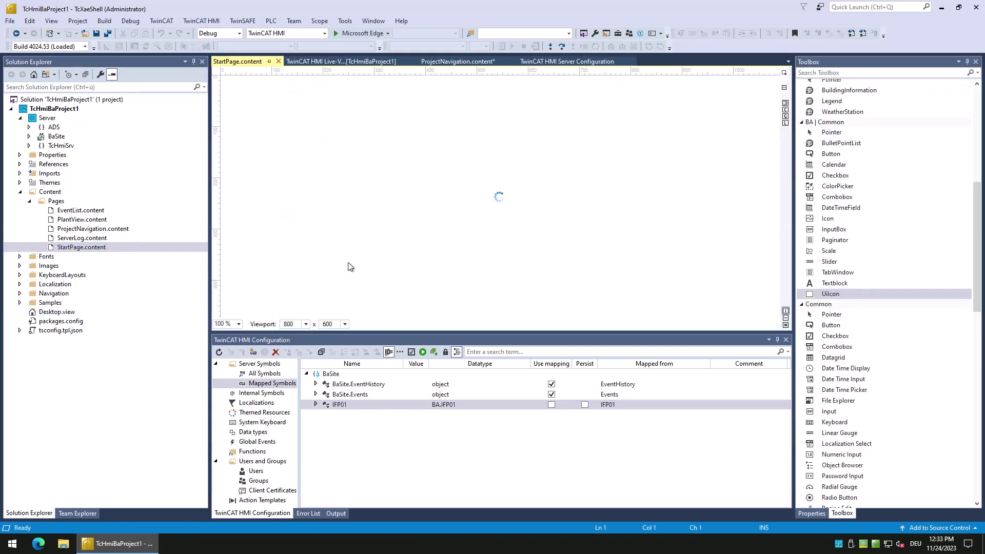
{"action": "left_click", "coordinate": [837, 293]}
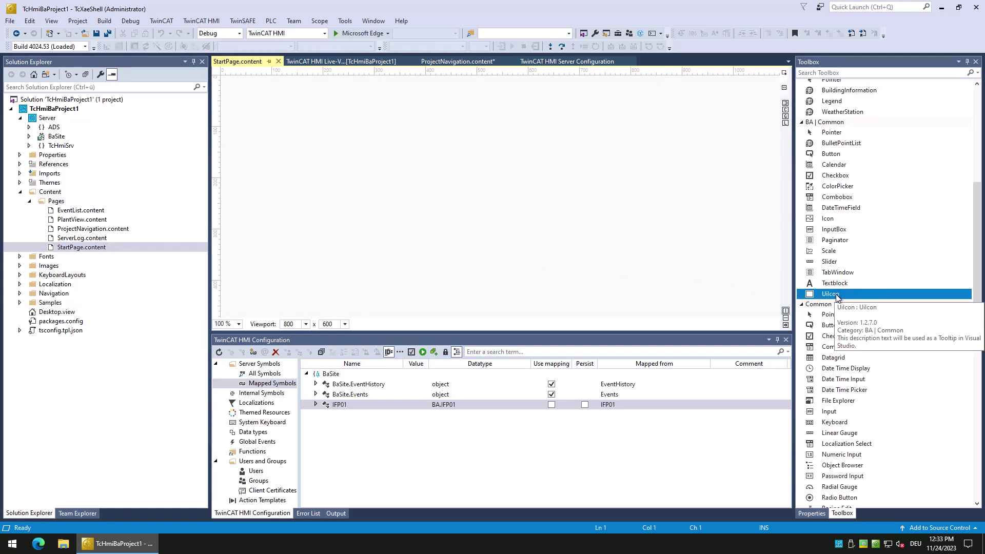
{"action": "left_click_drag", "start_coordinate": [837, 294], "coordinate": [342, 135]}
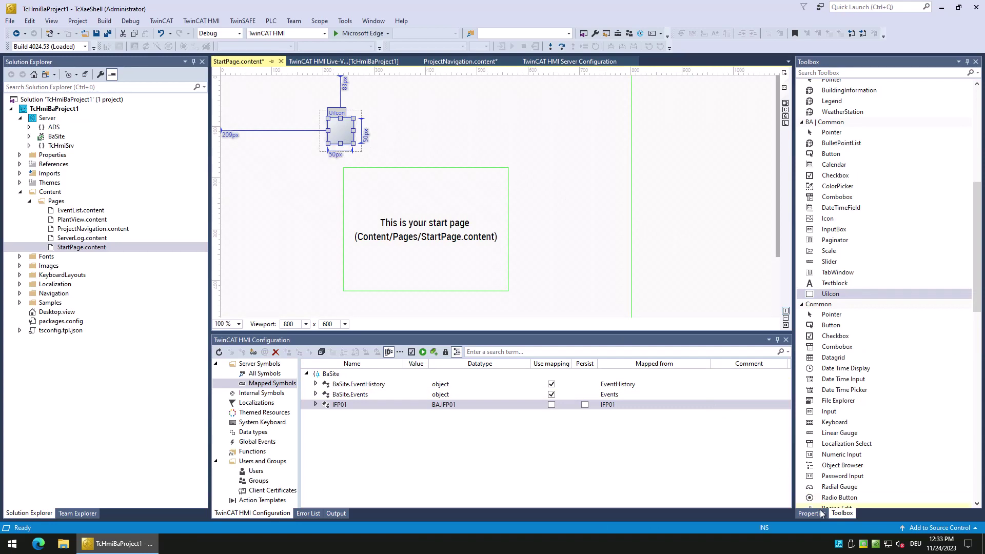
Bind the UiIcon's BaObject property to the mapped symbol Top of IFP01
{"action": "key", "text": "F4"}
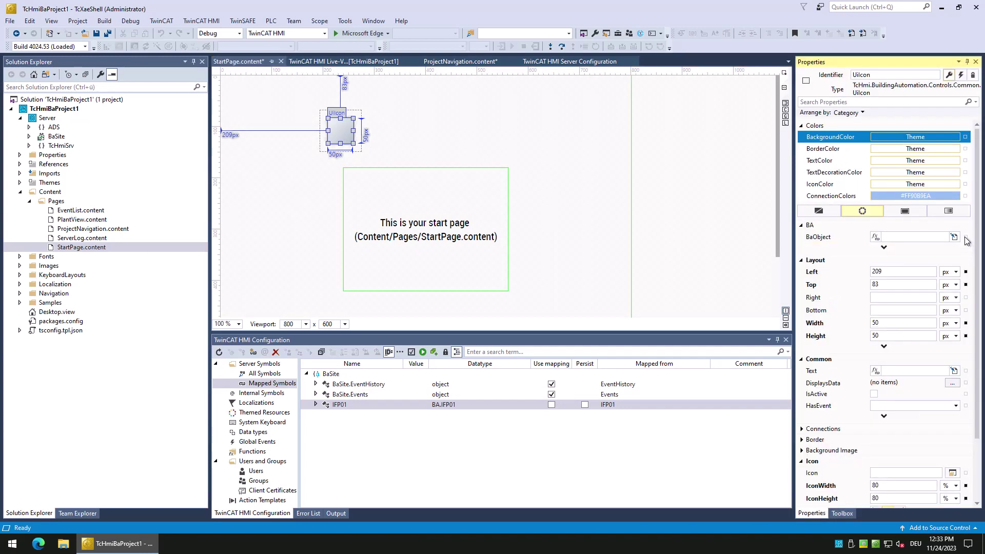
{"action": "left_click", "coordinate": [953, 237]}
{"action": "left_click", "coordinate": [927, 258]}
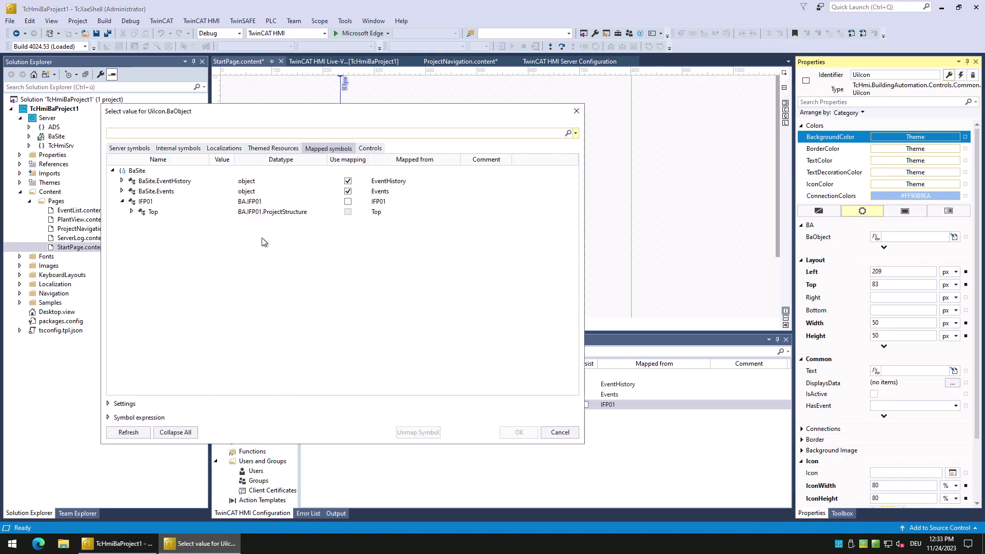
{"action": "left_click", "coordinate": [145, 211]}
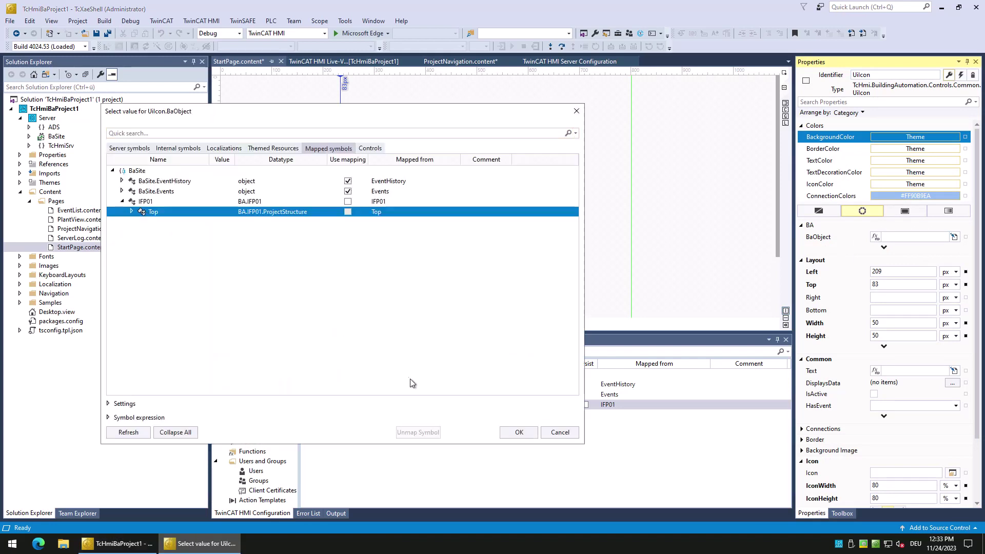
{"action": "left_click", "coordinate": [518, 432]}
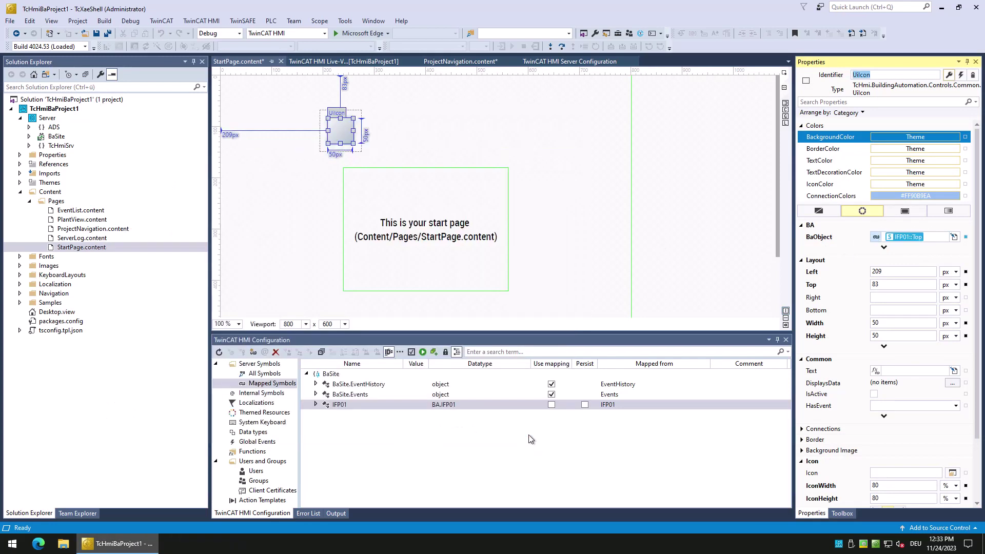
Test the new UiIcon on the start page in the Live-View, browsing Building B and Floor 01 down to the Heating parameters
{"action": "left_click", "coordinate": [786, 126]}
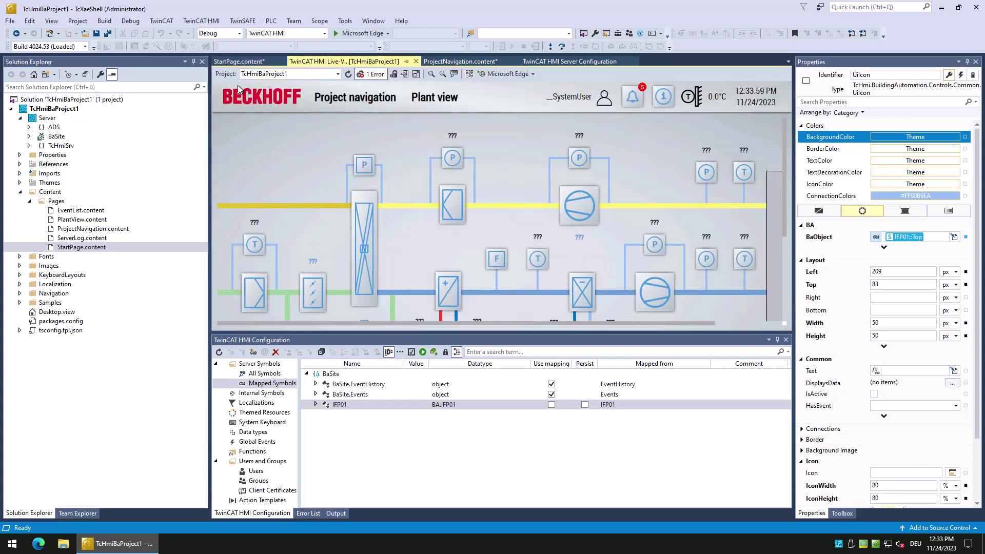
{"action": "left_click", "coordinate": [249, 101]}
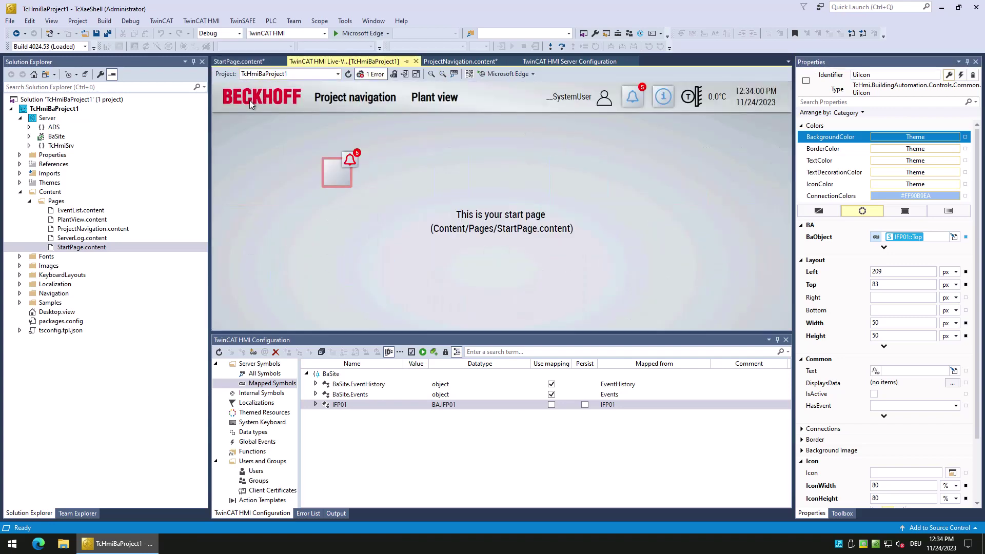
{"action": "left_click", "coordinate": [337, 177]}
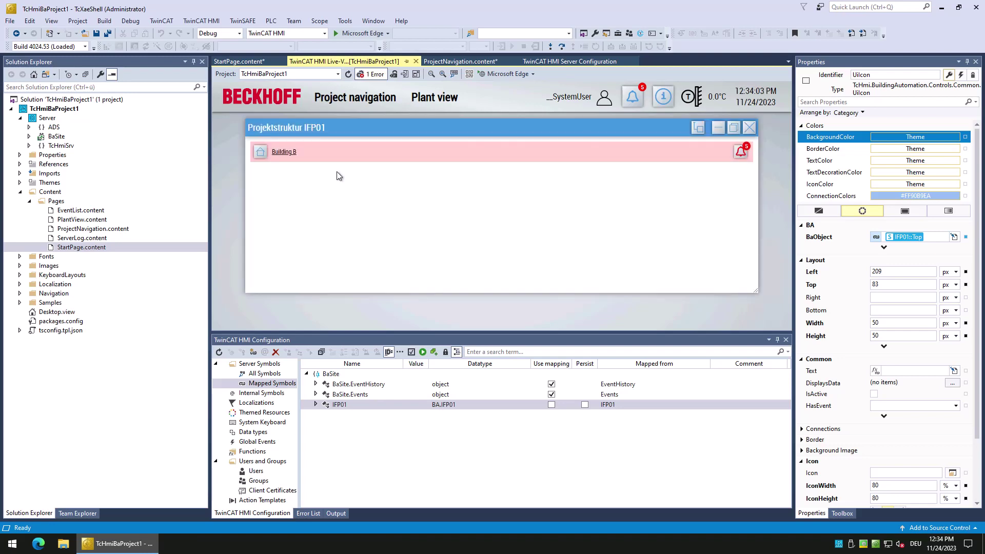
{"action": "left_click", "coordinate": [285, 153]}
{"action": "left_click", "coordinate": [289, 173]}
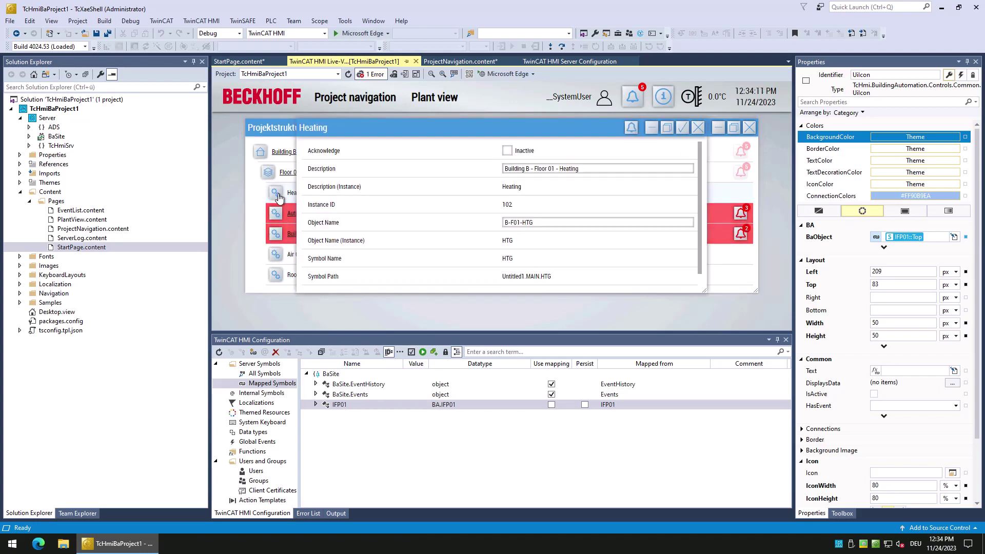
{"action": "left_click", "coordinate": [278, 196]}
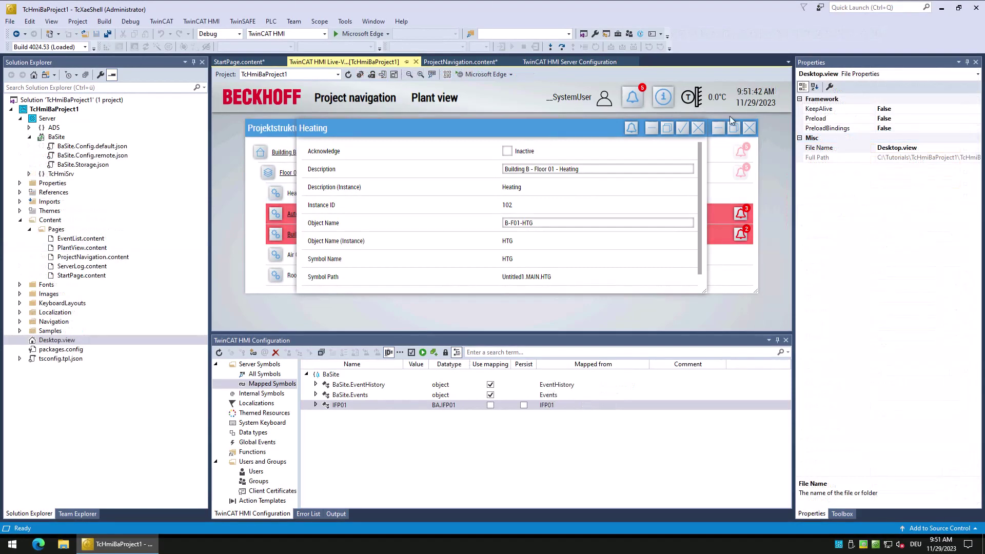
Close the Heating and project structure windows, view the plant view page and return to the start page
{"action": "left_click", "coordinate": [733, 129]}
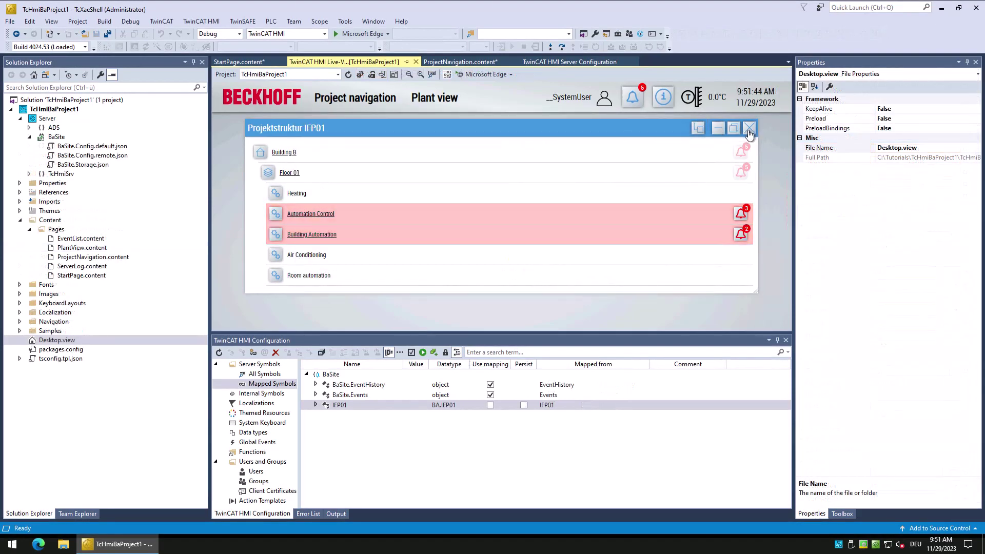
{"action": "left_click", "coordinate": [749, 127]}
{"action": "left_click", "coordinate": [444, 98]}
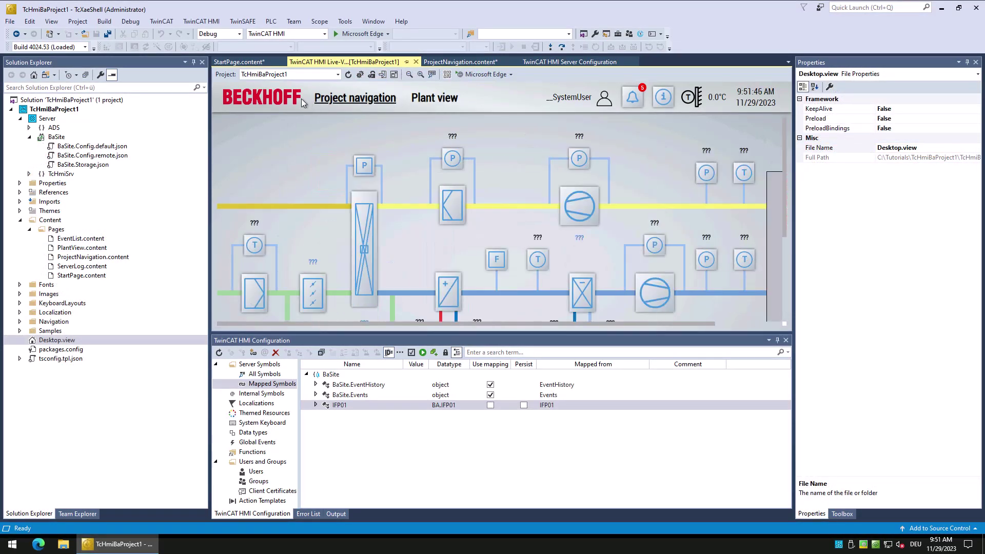
{"action": "left_click", "coordinate": [264, 101]}
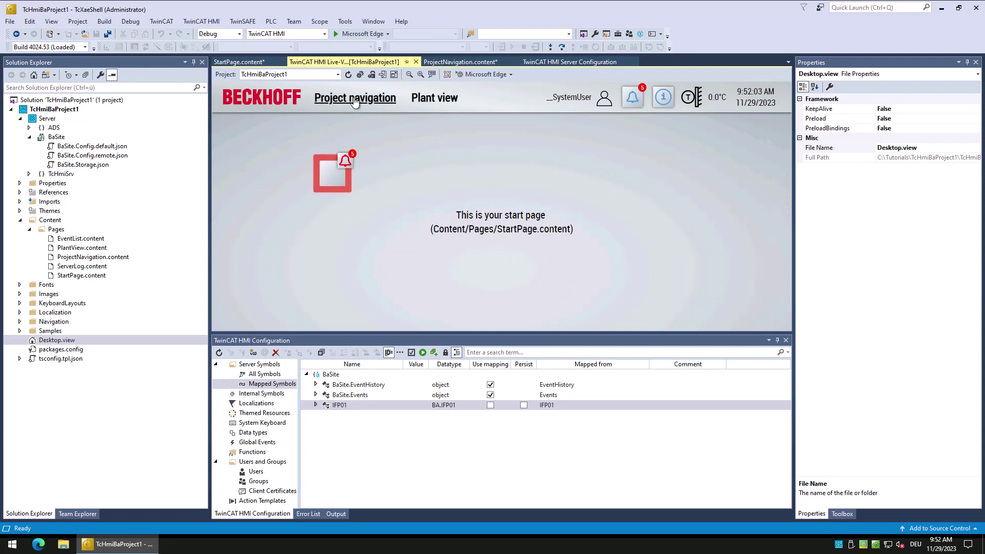
Open Desktop.view in the designer and select its header menu to examine the MenuData property
{"action": "left_click", "coordinate": [75, 340]}
{"action": "double_click", "coordinate": [75, 341]}
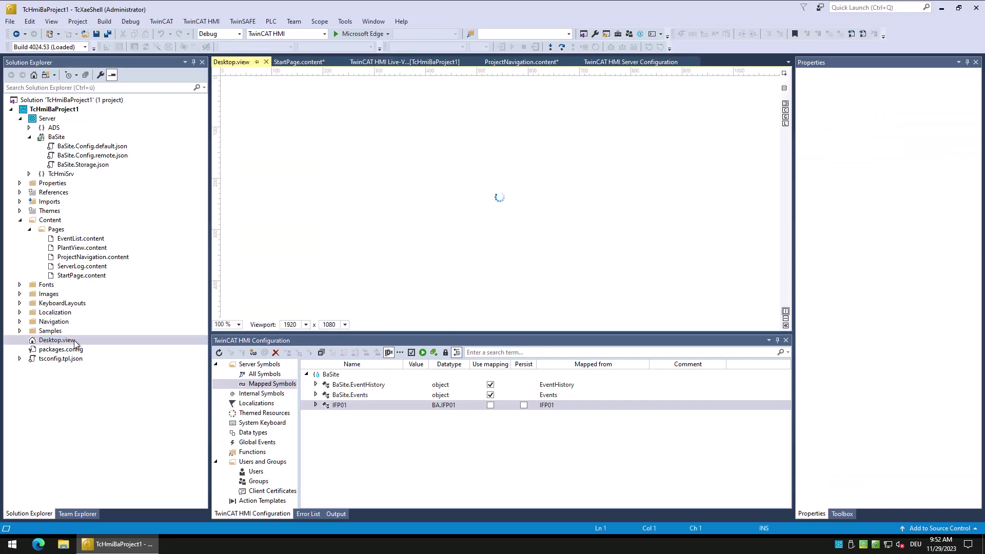
{"action": "left_click", "coordinate": [380, 91]}
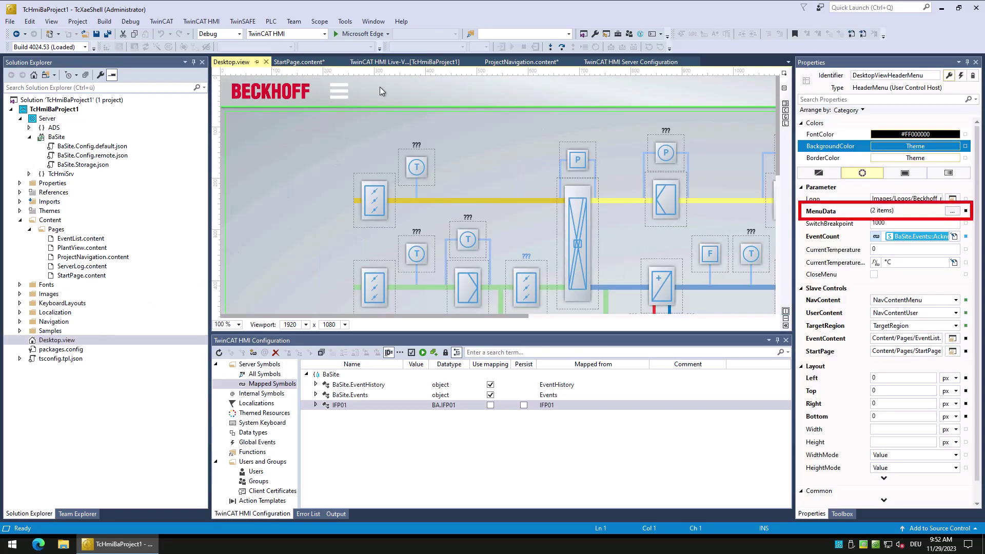
Return to the Live-View and review the user menu's language, user and other entries before closing it
{"action": "left_click", "coordinate": [422, 63]}
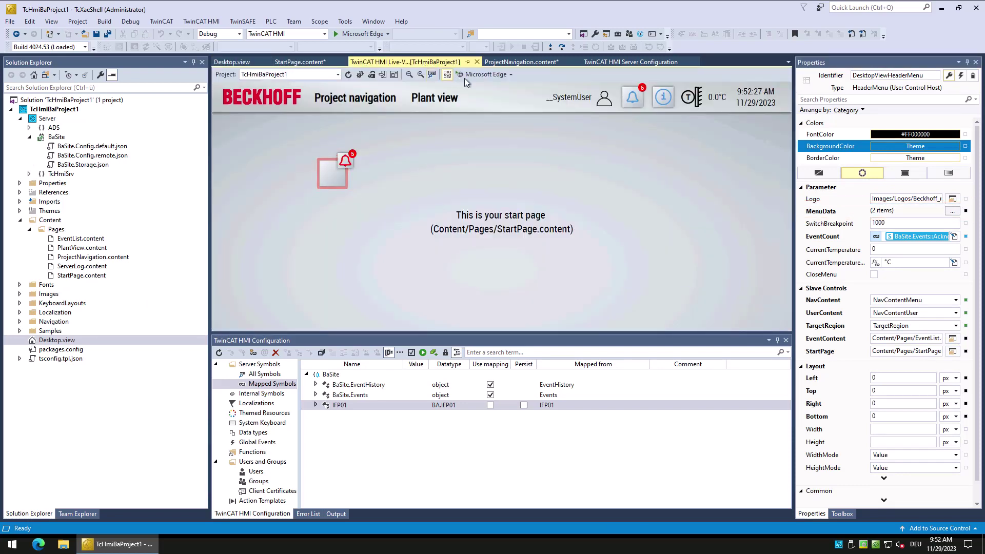
{"action": "left_click", "coordinate": [604, 105]}
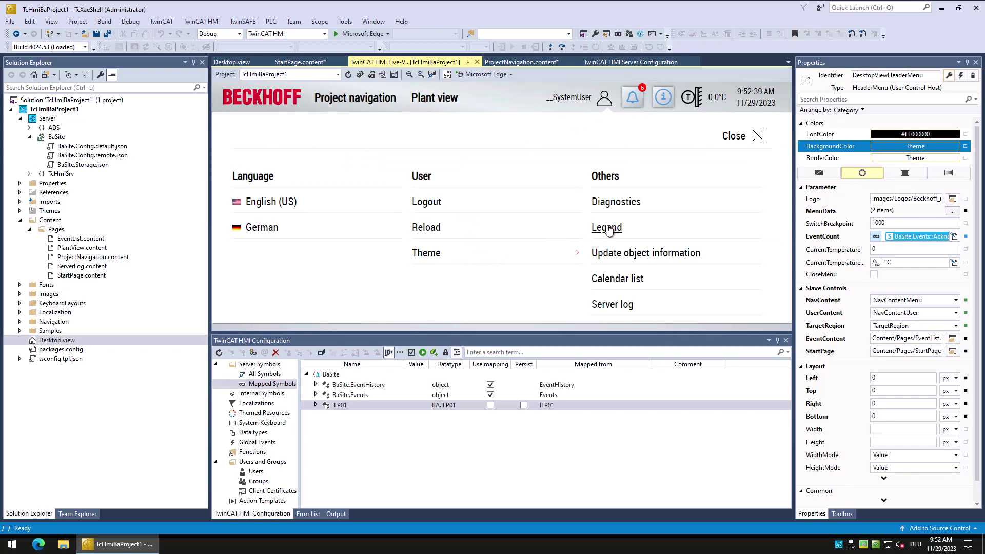
{"action": "left_click", "coordinate": [757, 135]}
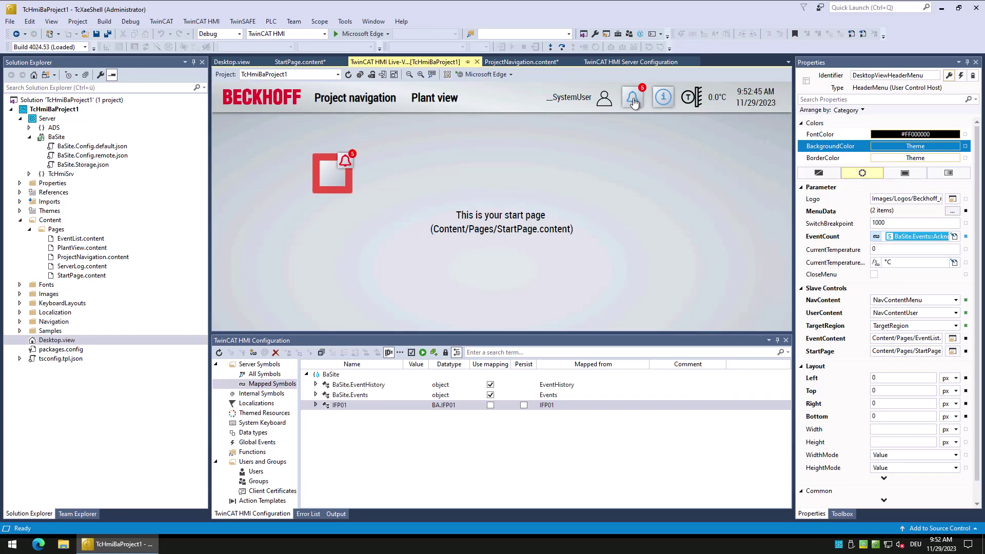
Examine the header's event list and the general building information, closing each one after viewing
{"action": "left_click", "coordinate": [633, 102]}
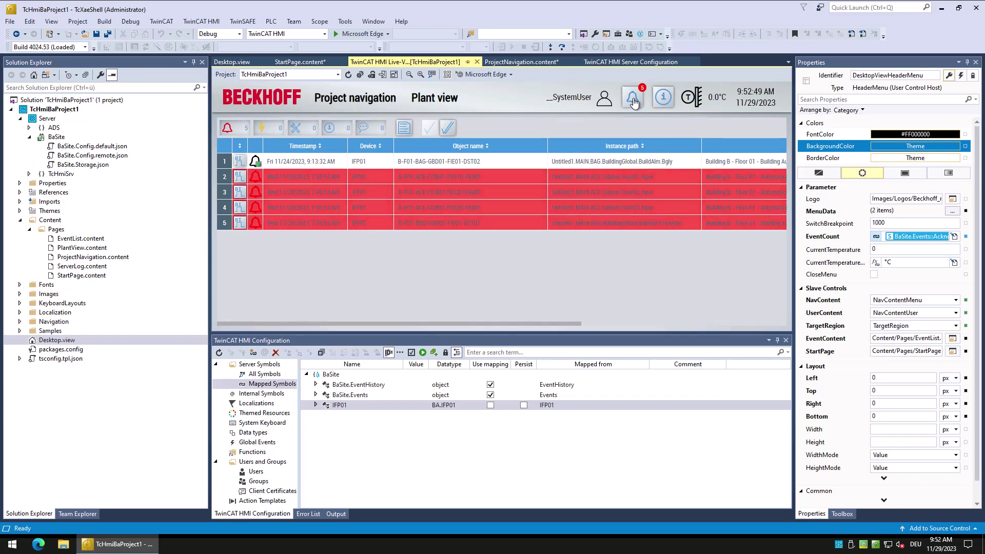
{"action": "left_click", "coordinate": [634, 102]}
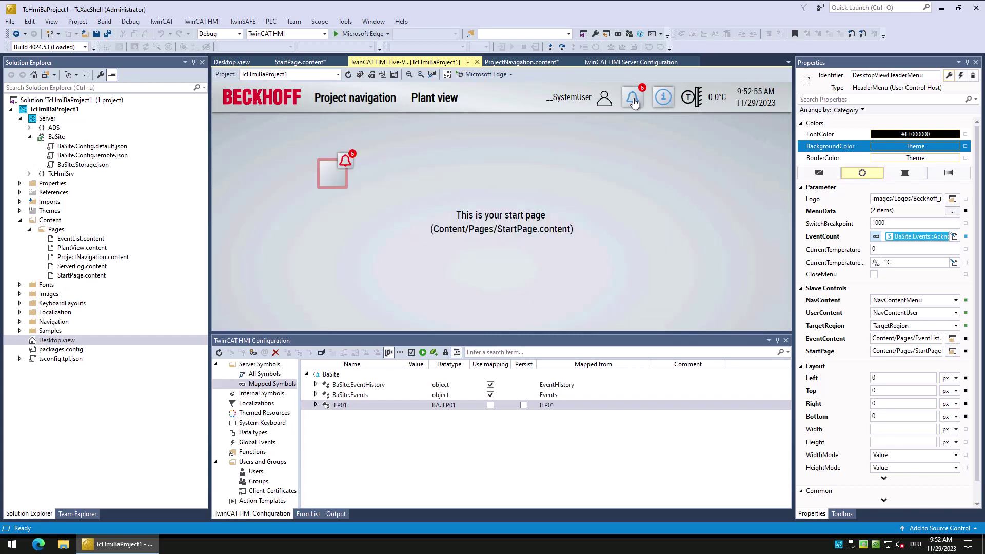
{"action": "left_click", "coordinate": [662, 102]}
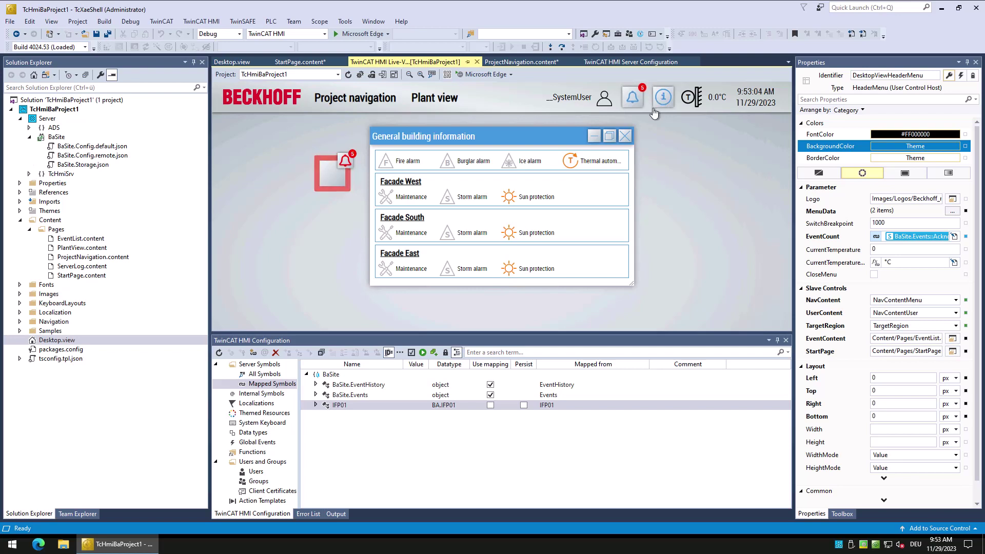
{"action": "left_click", "coordinate": [626, 136]}
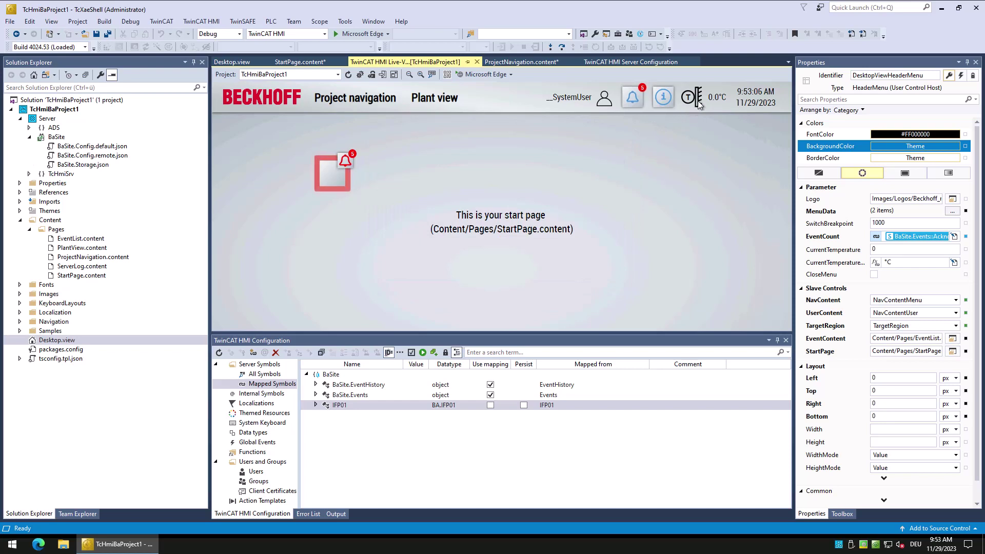